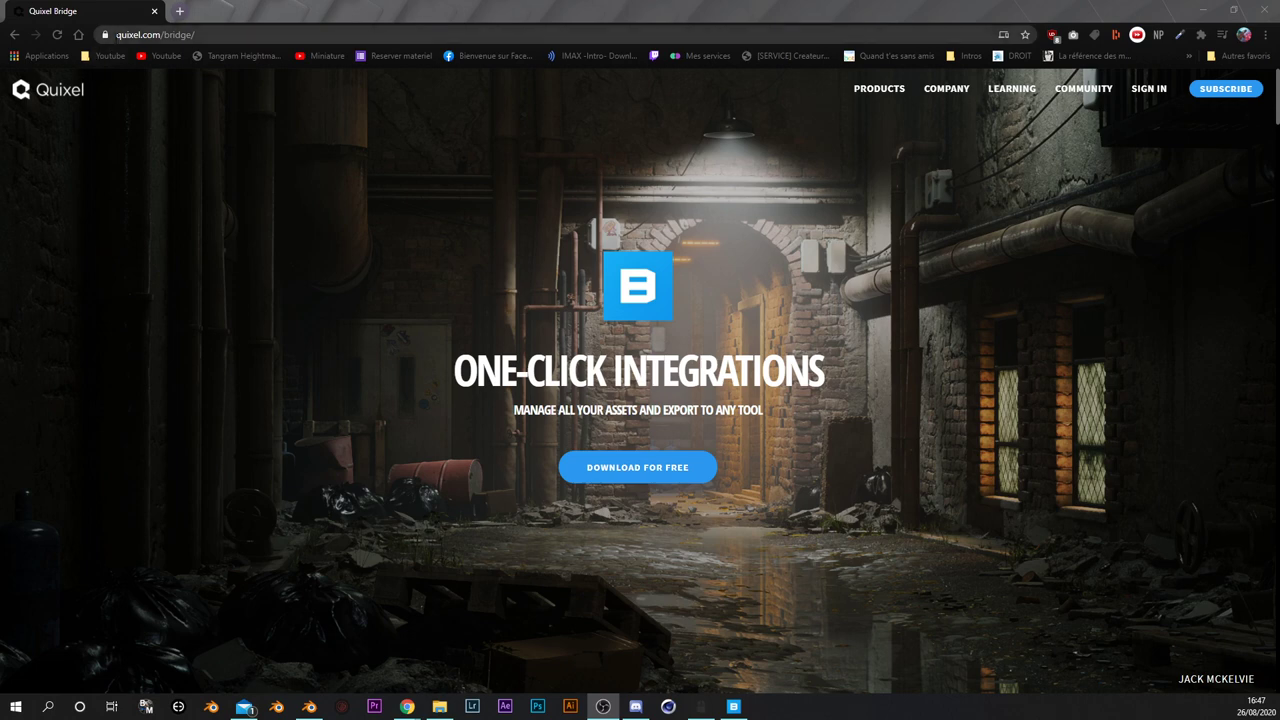
# Start downloading the Bridge installer from the Quixel website.
pyautogui.moveTo(147, 35); pyautogui.dragTo(226, 35)
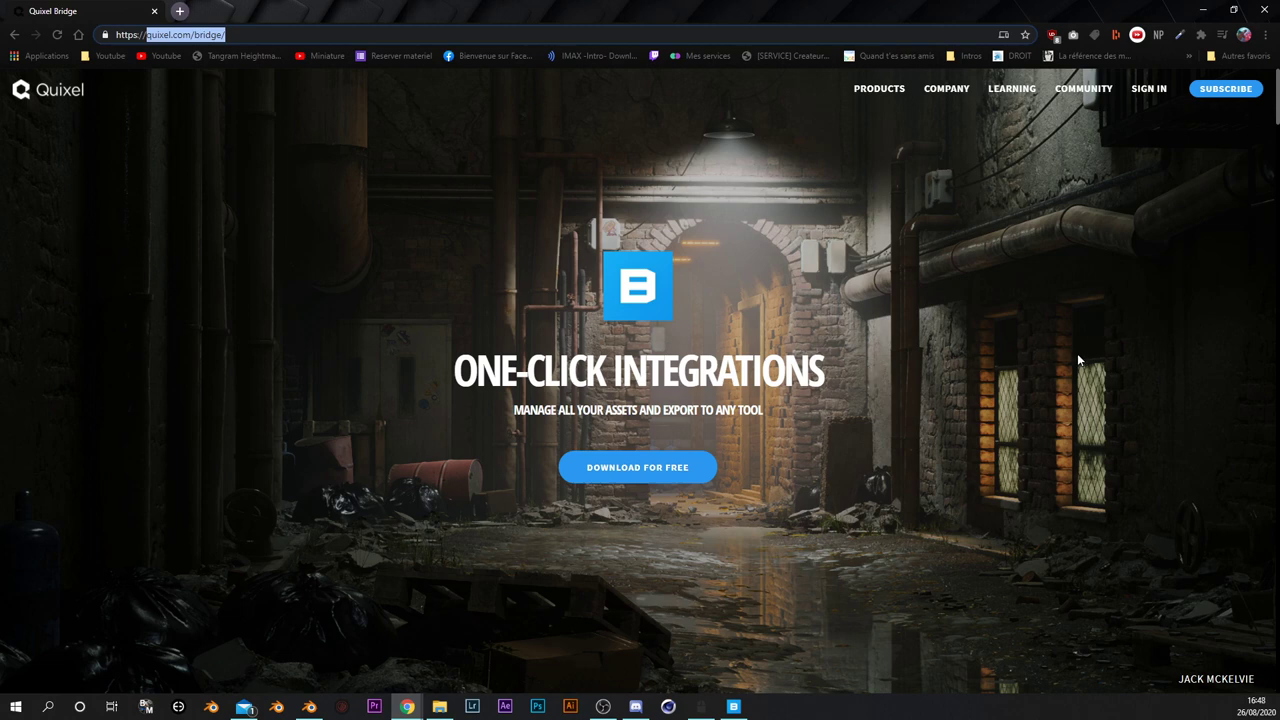
pyautogui.click(505, 253)
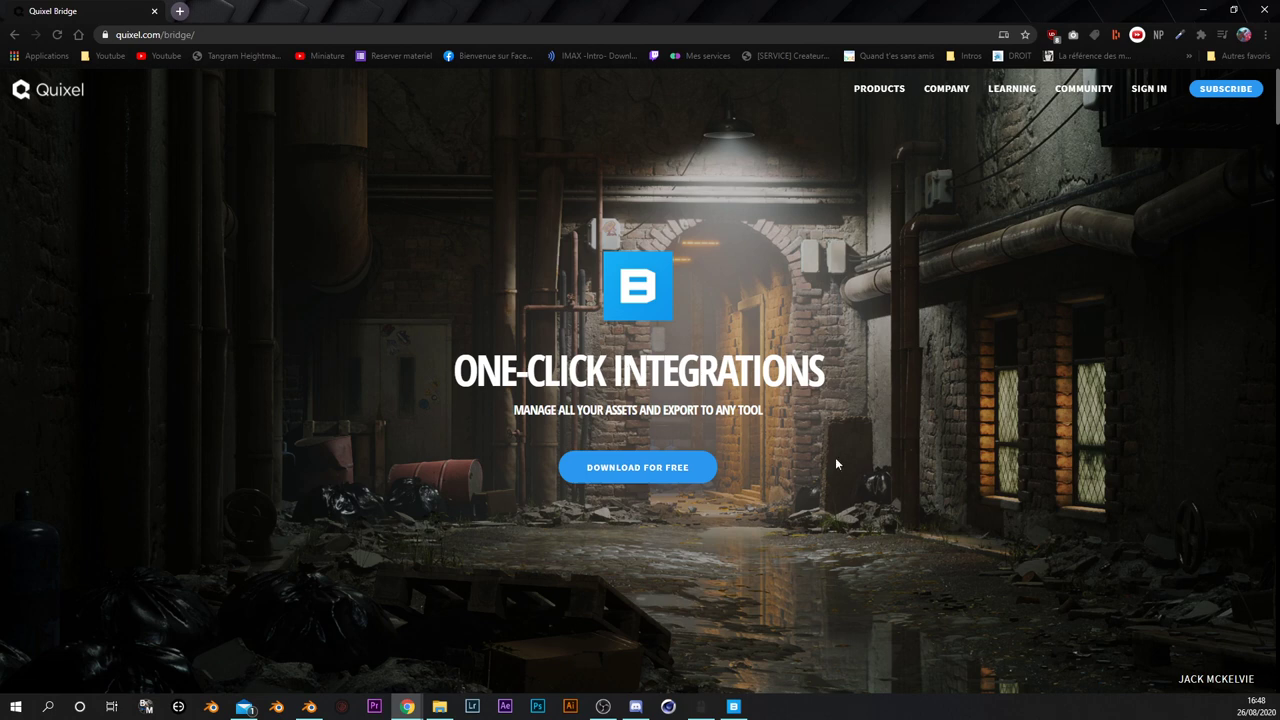
pyautogui.click(643, 477)
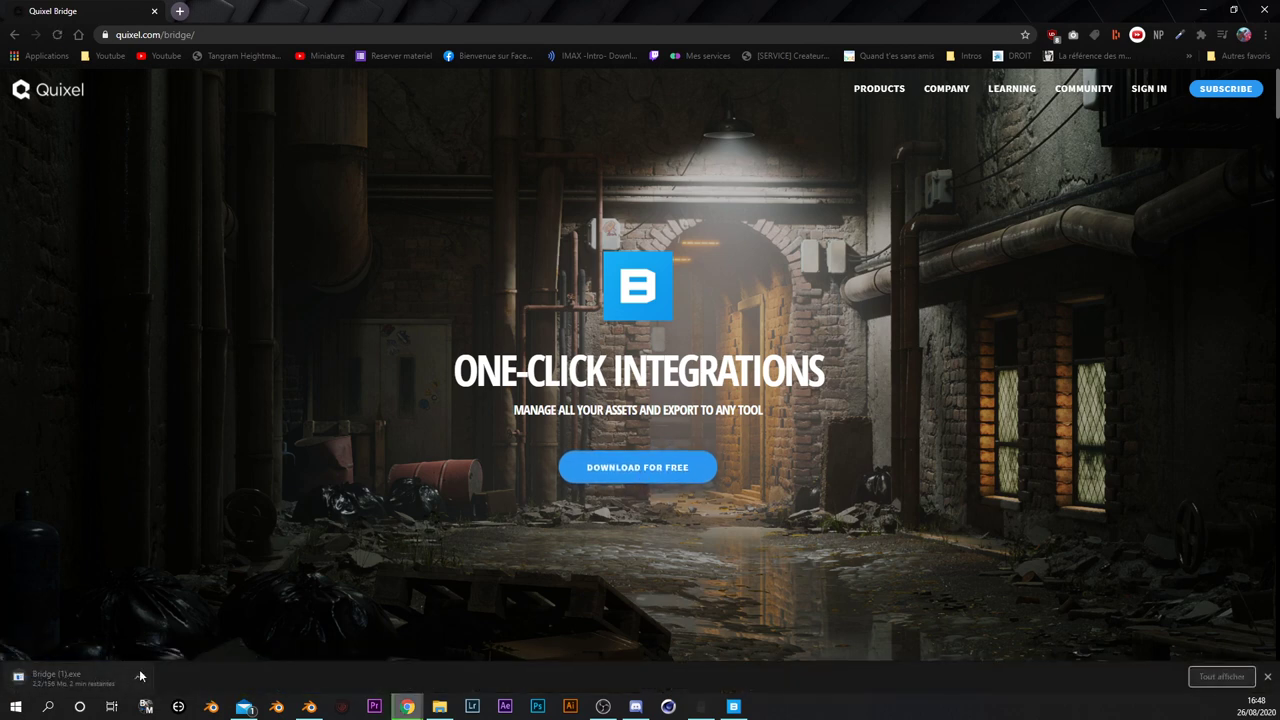
# Cancel the Bridge (1).exe download and switch to the already installed Bridge app.
pyautogui.click(140, 677)
pyautogui.click(165, 655)
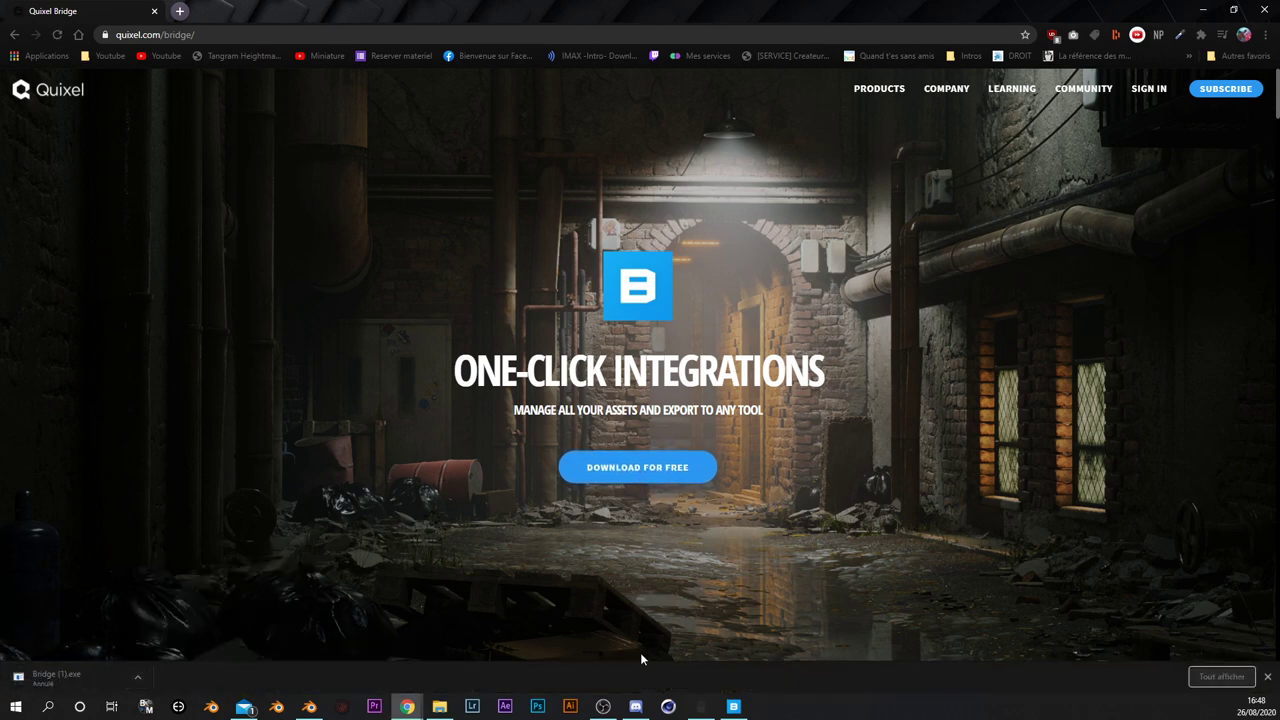
pyautogui.click(733, 706)
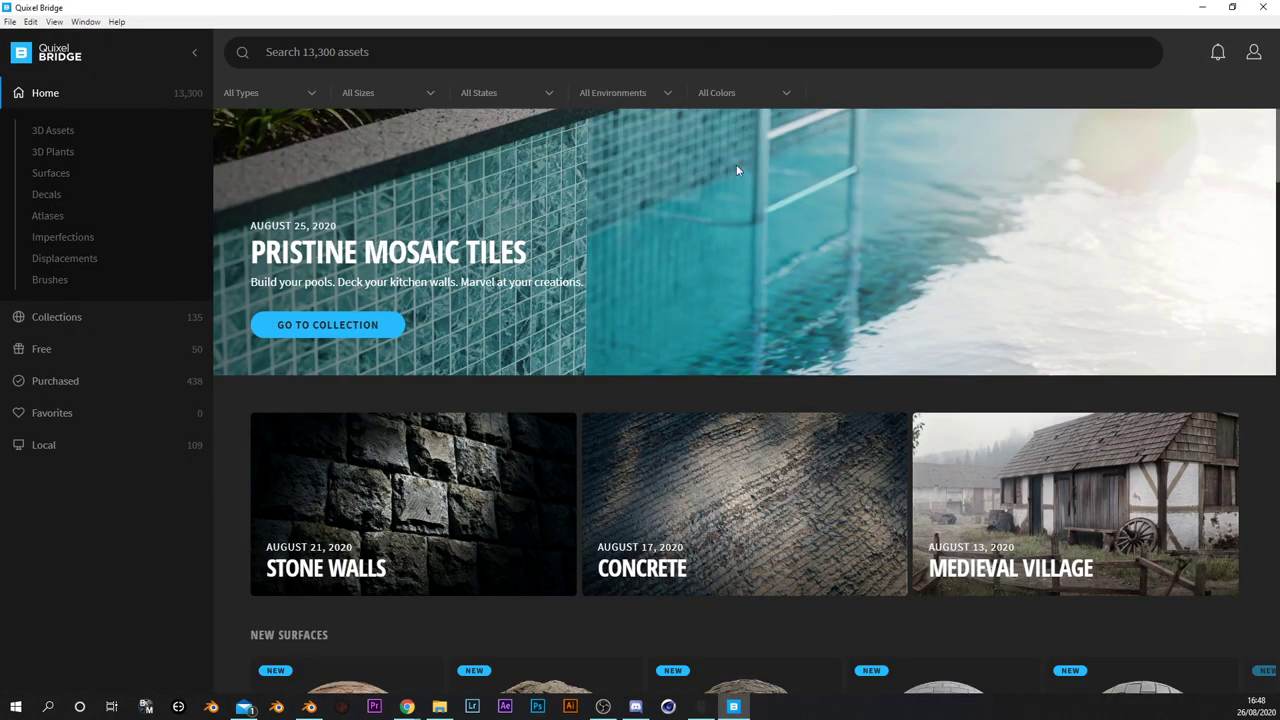
# Check the signed-in account and browse through the 3D Assets categories.
pyautogui.click(1253, 52)
pyautogui.click(64, 134)
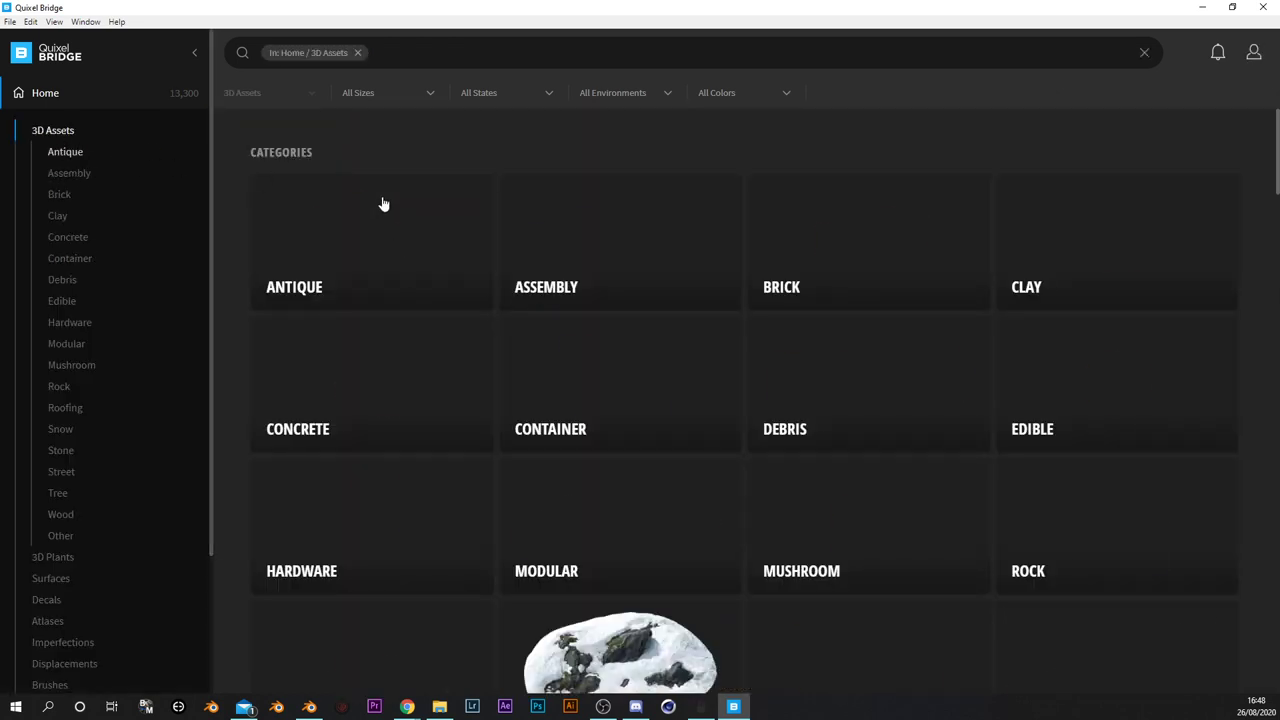
pyautogui.scroll(-1, 431, 246)
pyautogui.scroll(-2, 431, 246)
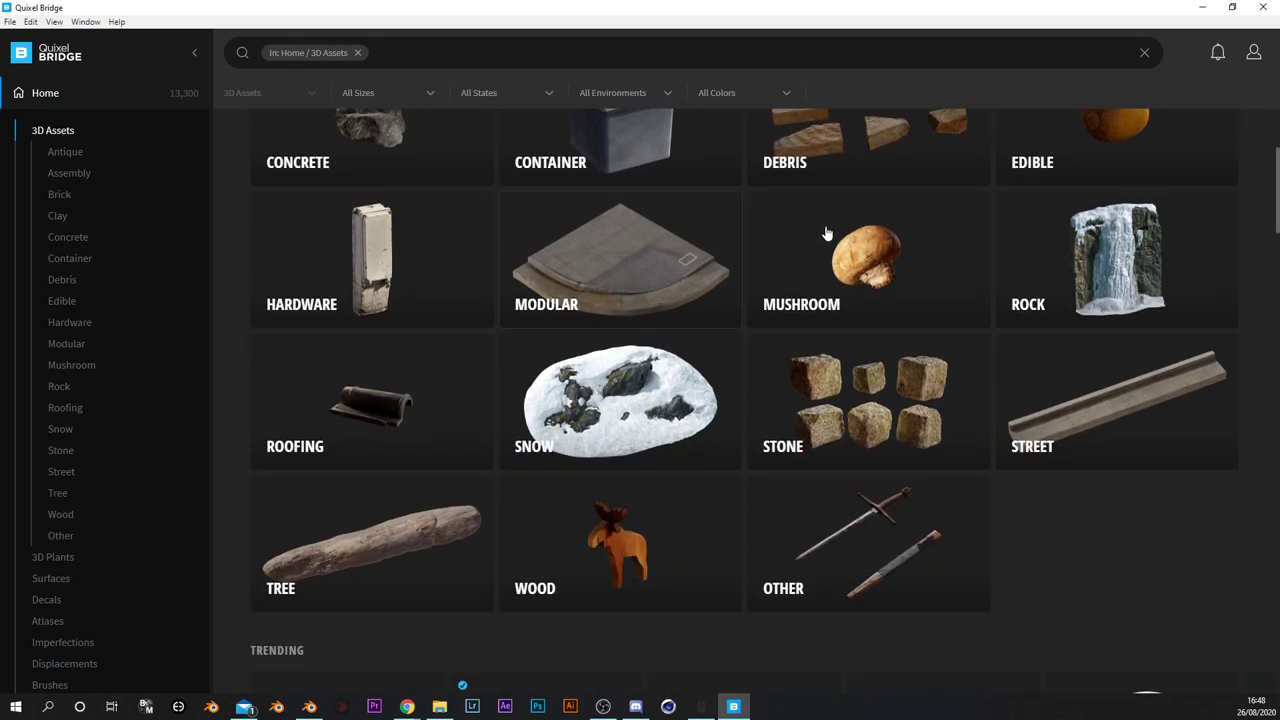
pyautogui.scroll(-2, 651, 423)
pyautogui.scroll(-3, 651, 343)
pyautogui.scroll(-2, 574, 329)
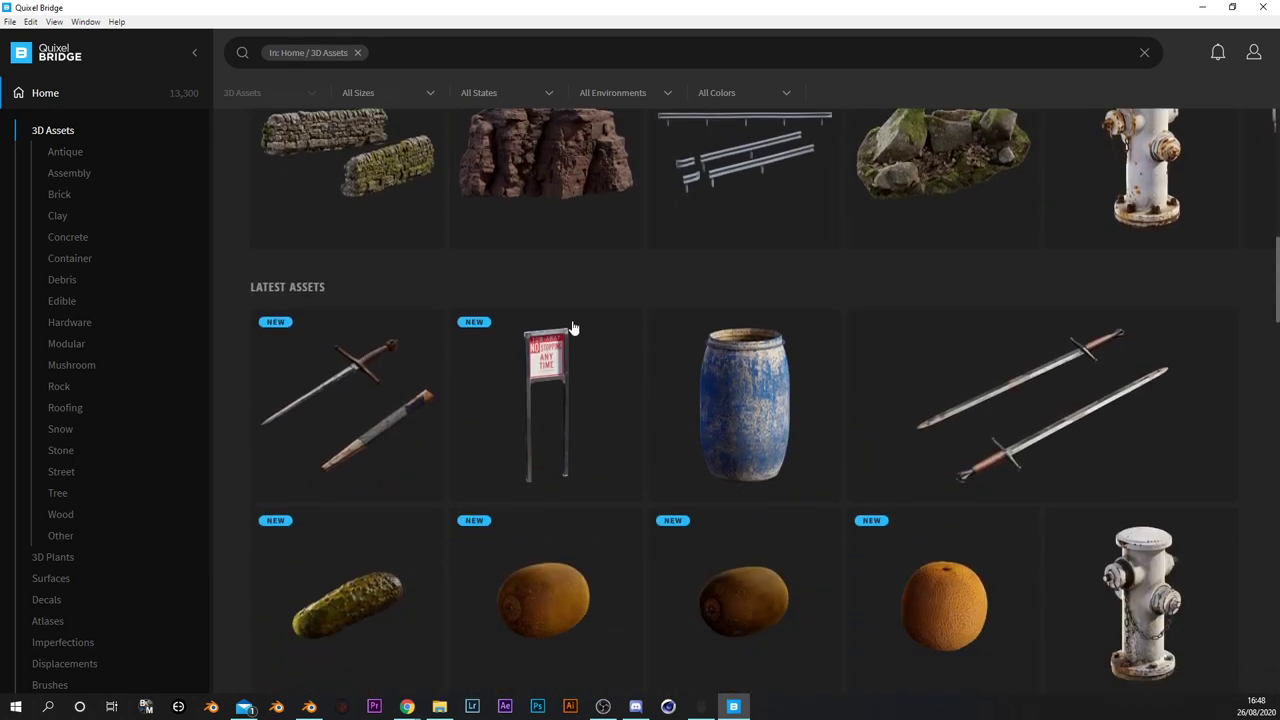
pyautogui.scroll(-1, 577, 350)
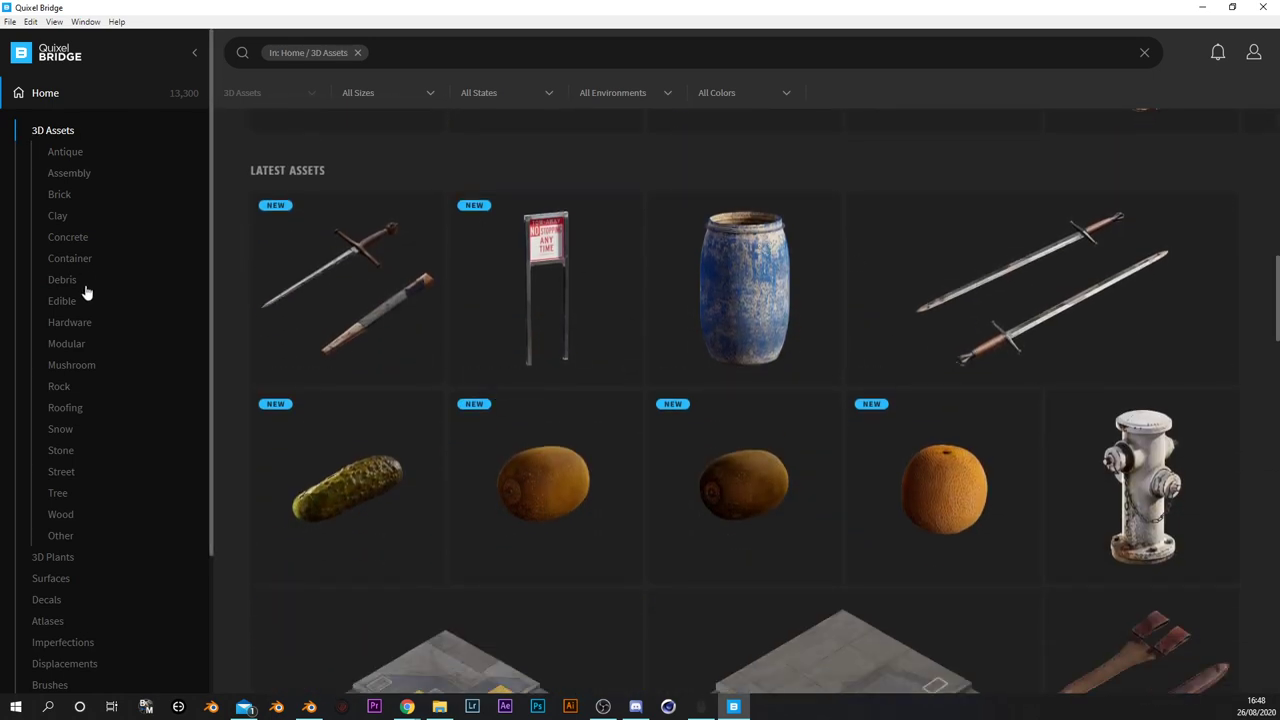
# Return Home and browse the Local Megascans library of 109 downloaded assets.
pyautogui.click(45, 97)
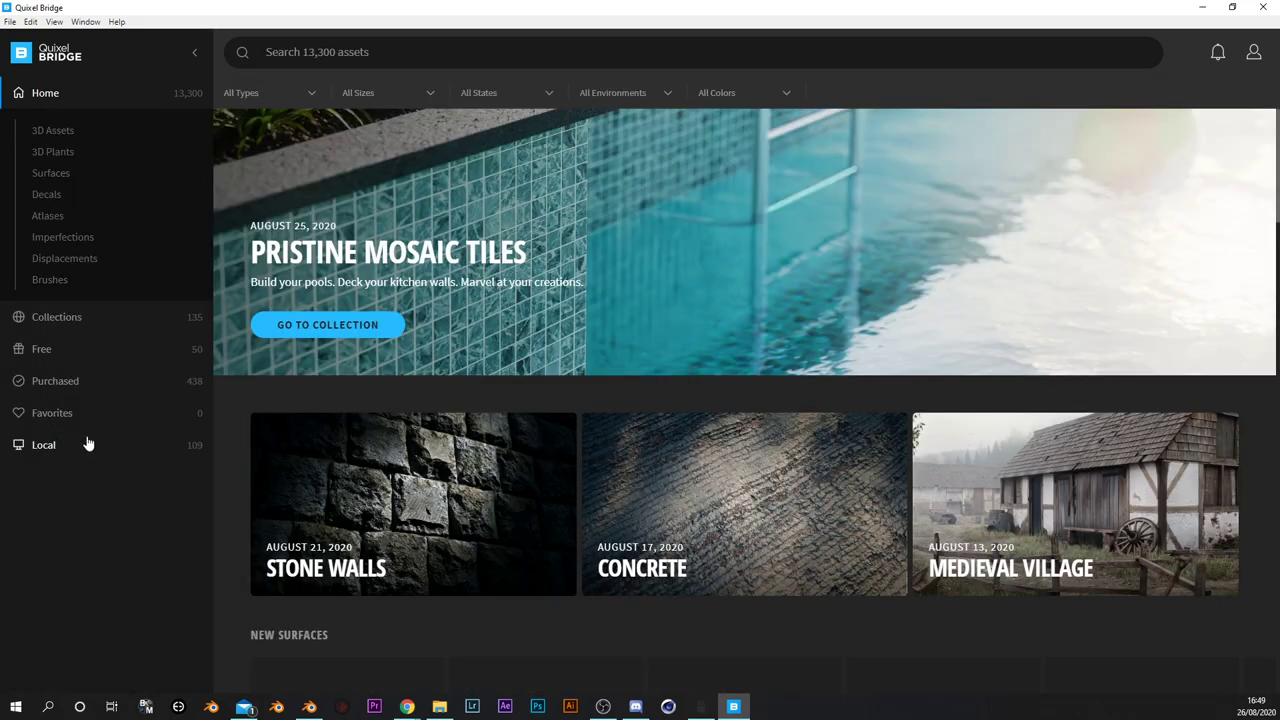
pyautogui.click(88, 444)
pyautogui.scroll(-3, 794, 357)
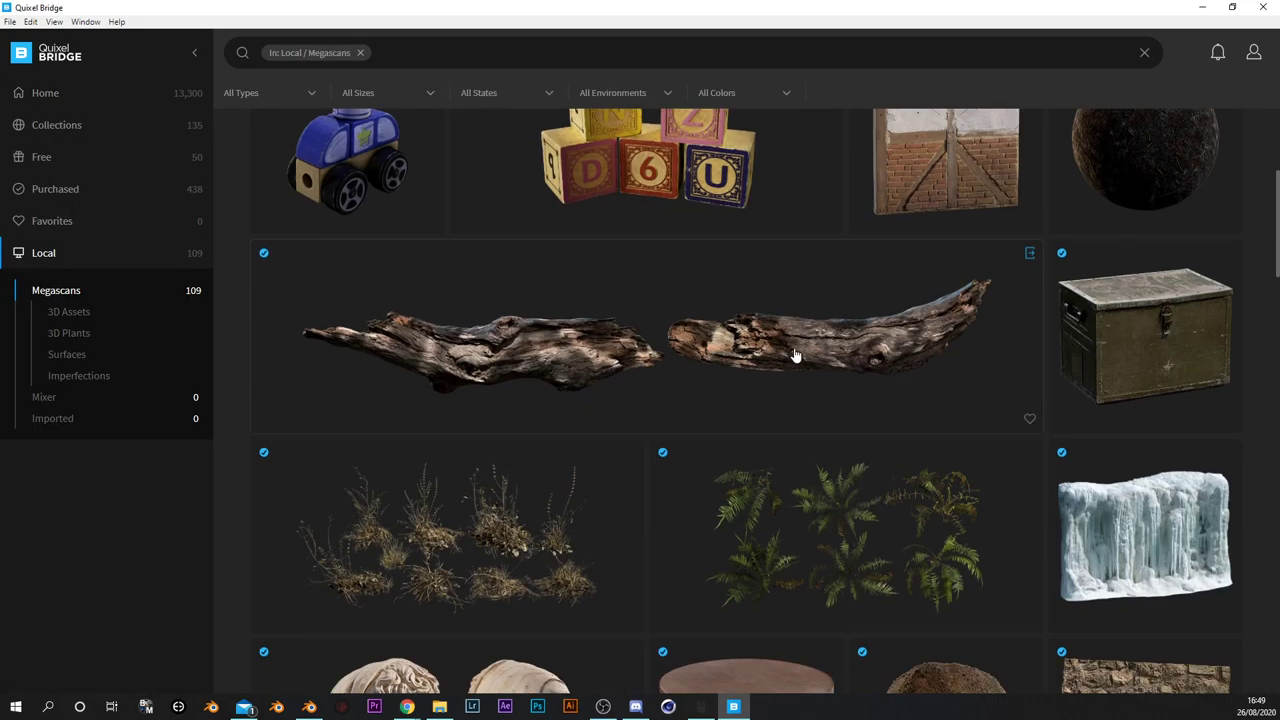
pyautogui.scroll(-3, 928, 317)
pyautogui.scroll(-3, 928, 317)
pyautogui.scroll(2, 686, 386)
pyautogui.scroll(5, 860, 386)
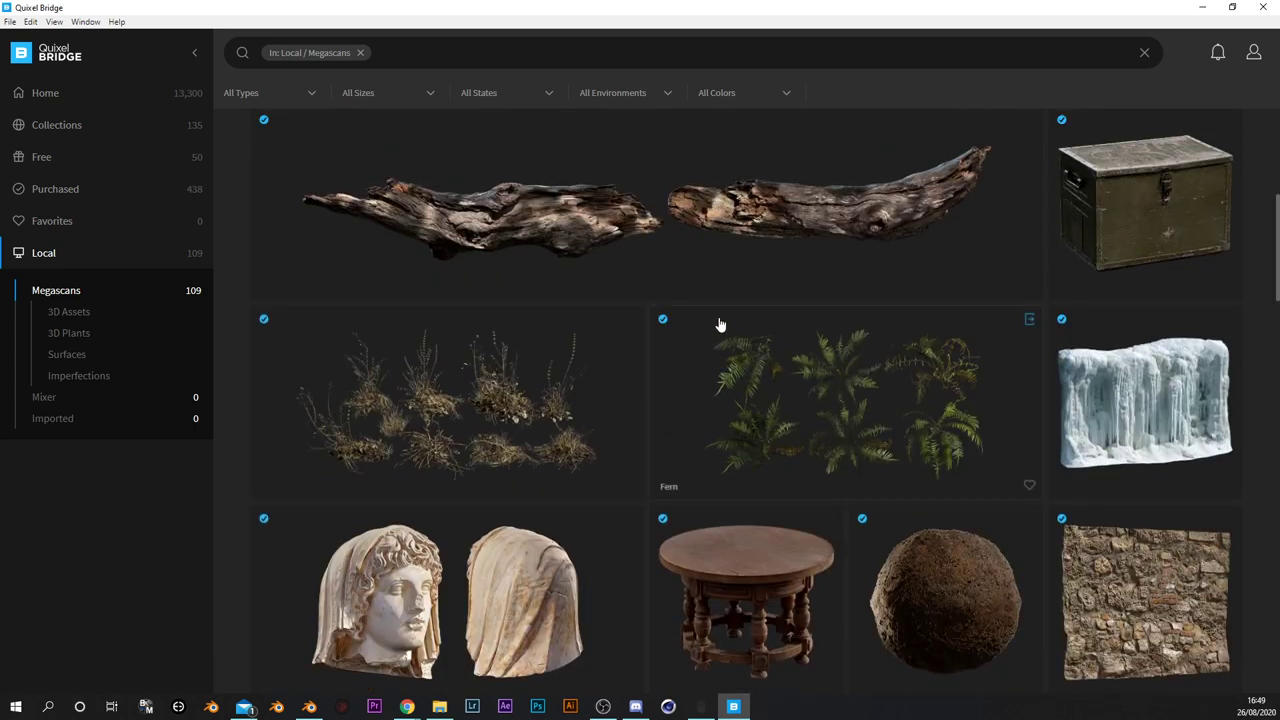
pyautogui.scroll(3, 720, 323)
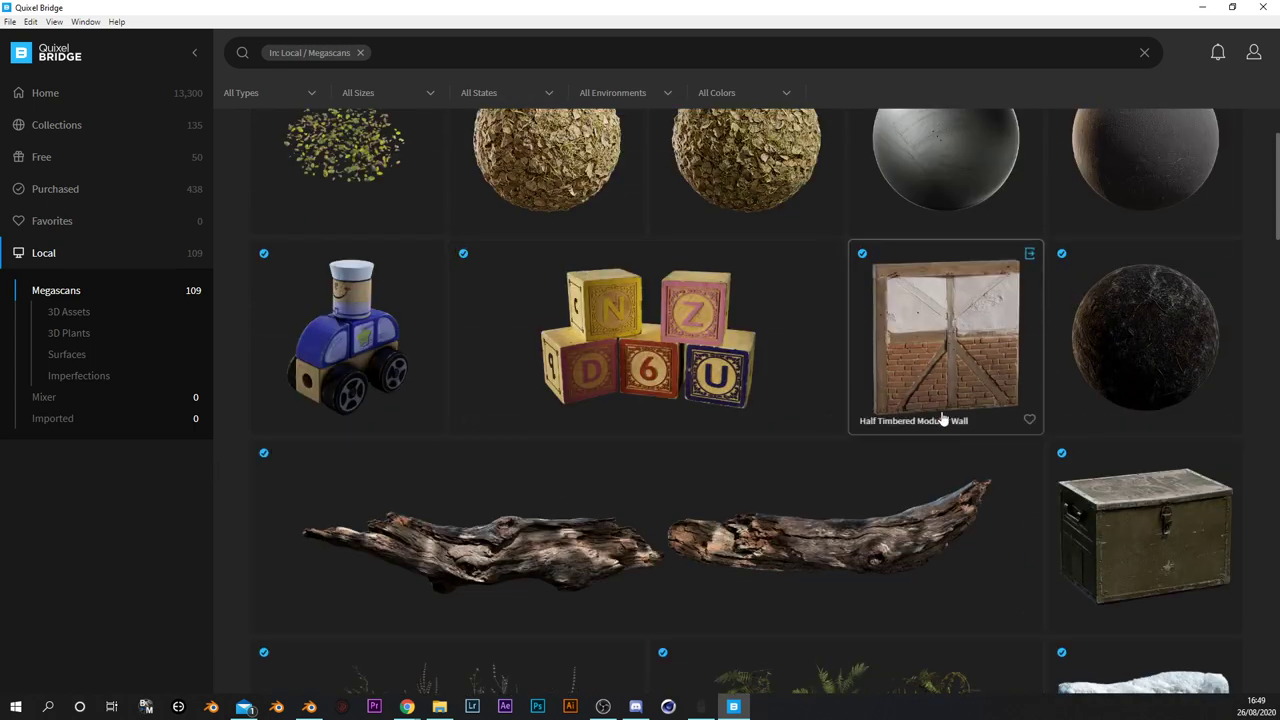
pyautogui.scroll(-3, 683, 414)
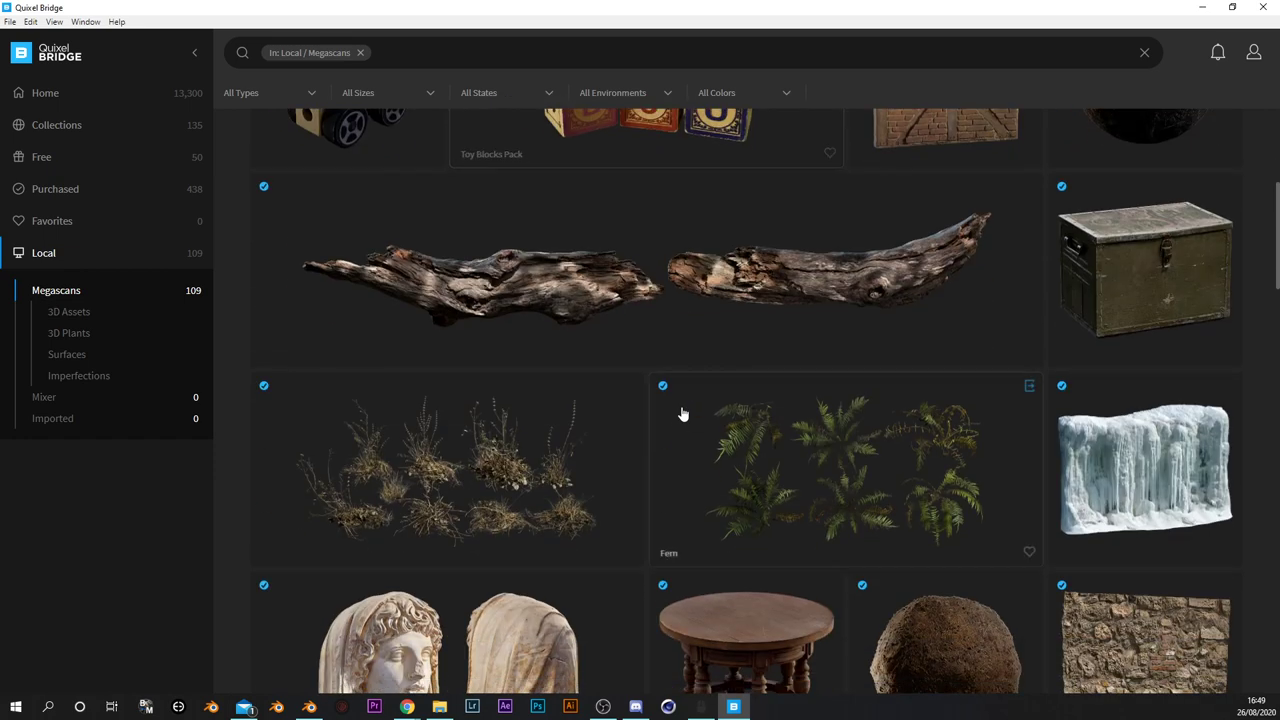
pyautogui.scroll(-2, 520, 460)
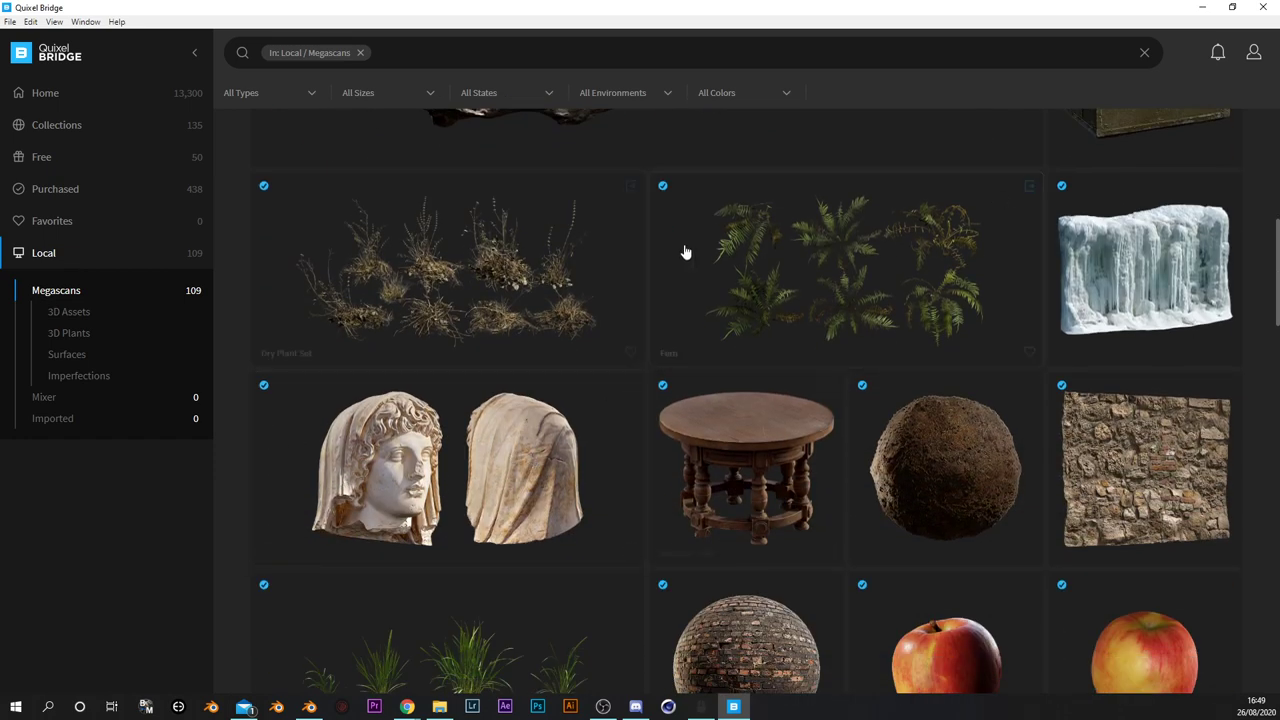
pyautogui.moveTo(407, 707)
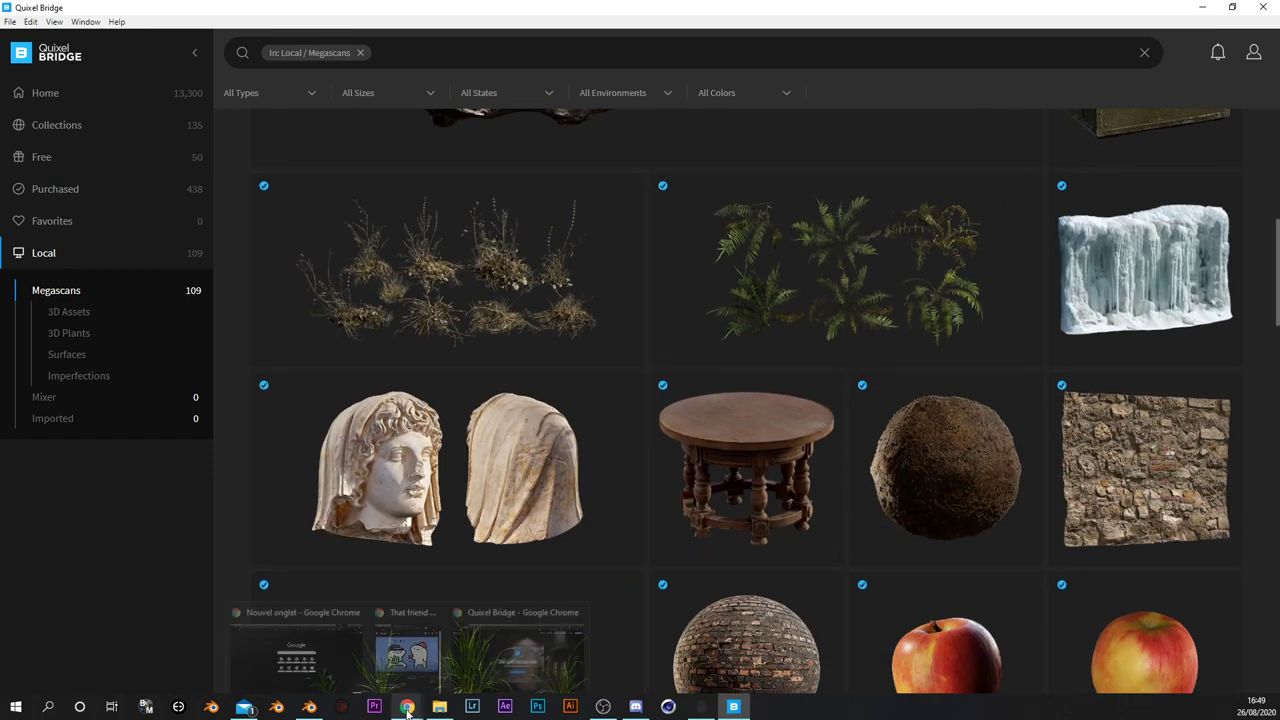
# Google 'Blender Megascans' in a new tab and open Quixel's Blender 2.8 plugin installation article.
pyautogui.click(464, 681)
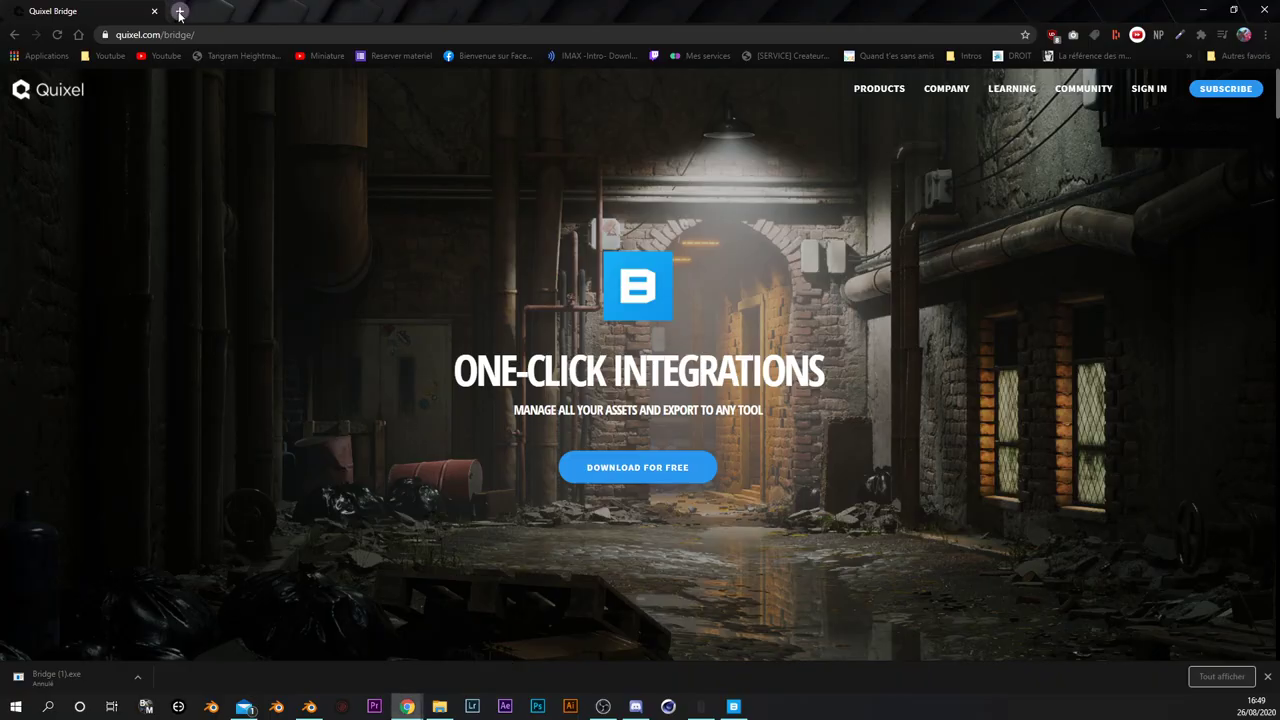
pyautogui.hotkey('ctrl', 't')
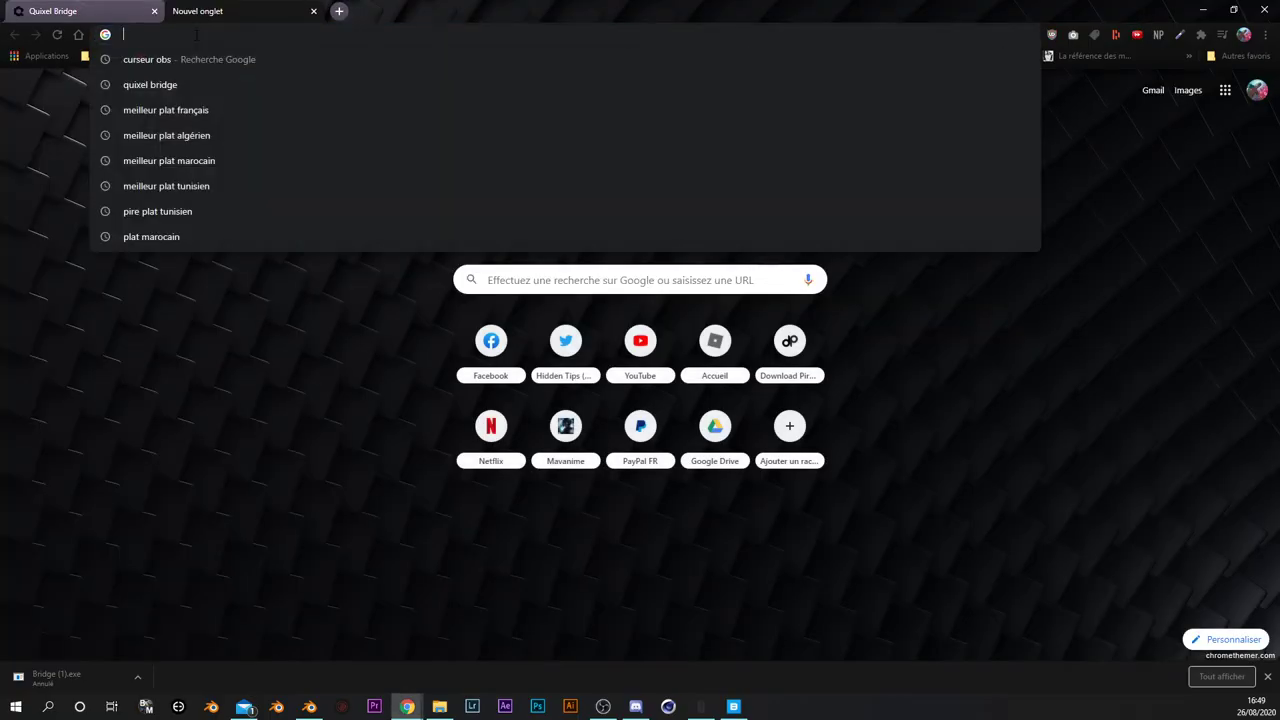
pyautogui.write('Blender')
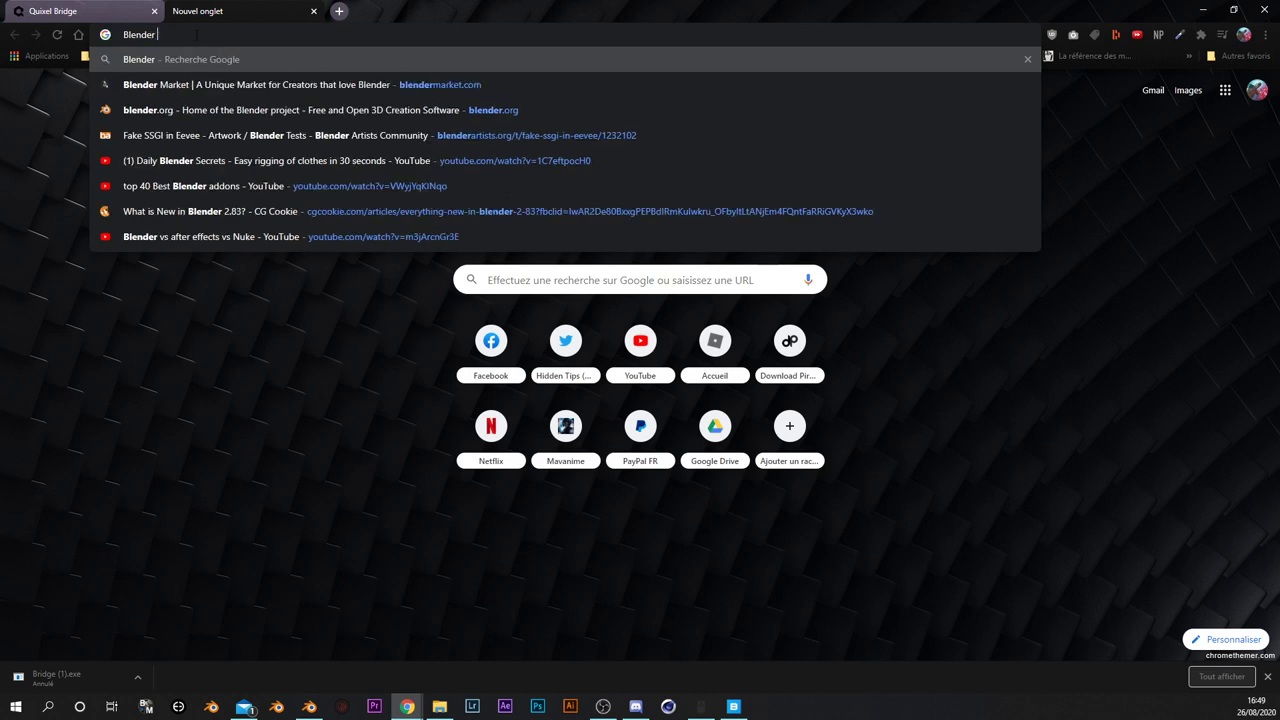
pyautogui.write(' Meg')
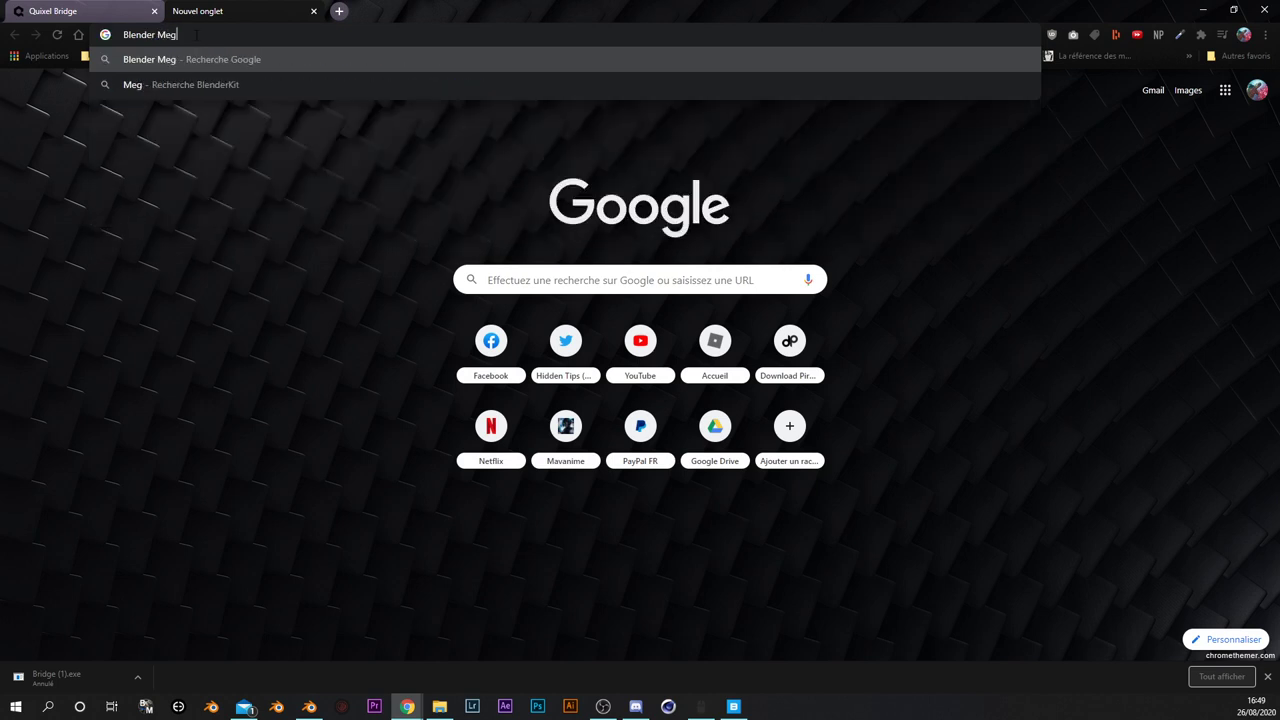
pyautogui.write('ascans')
pyautogui.press('Return')
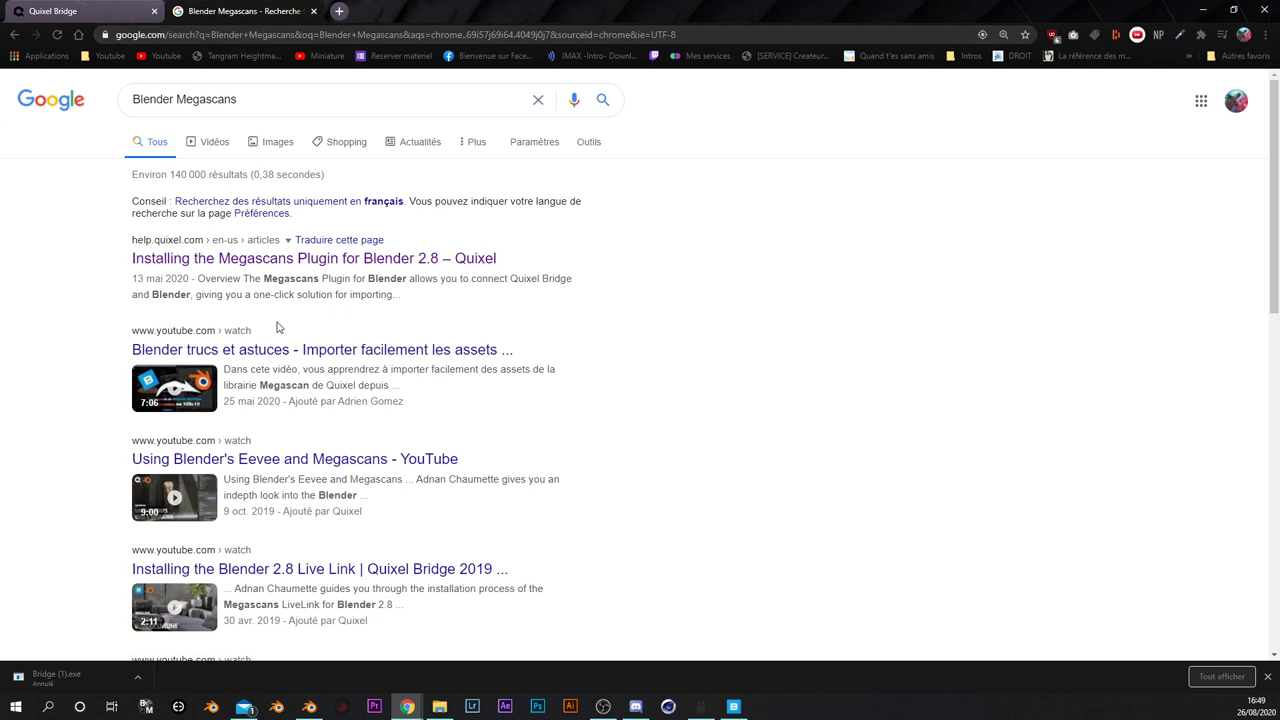
pyautogui.click(292, 266)
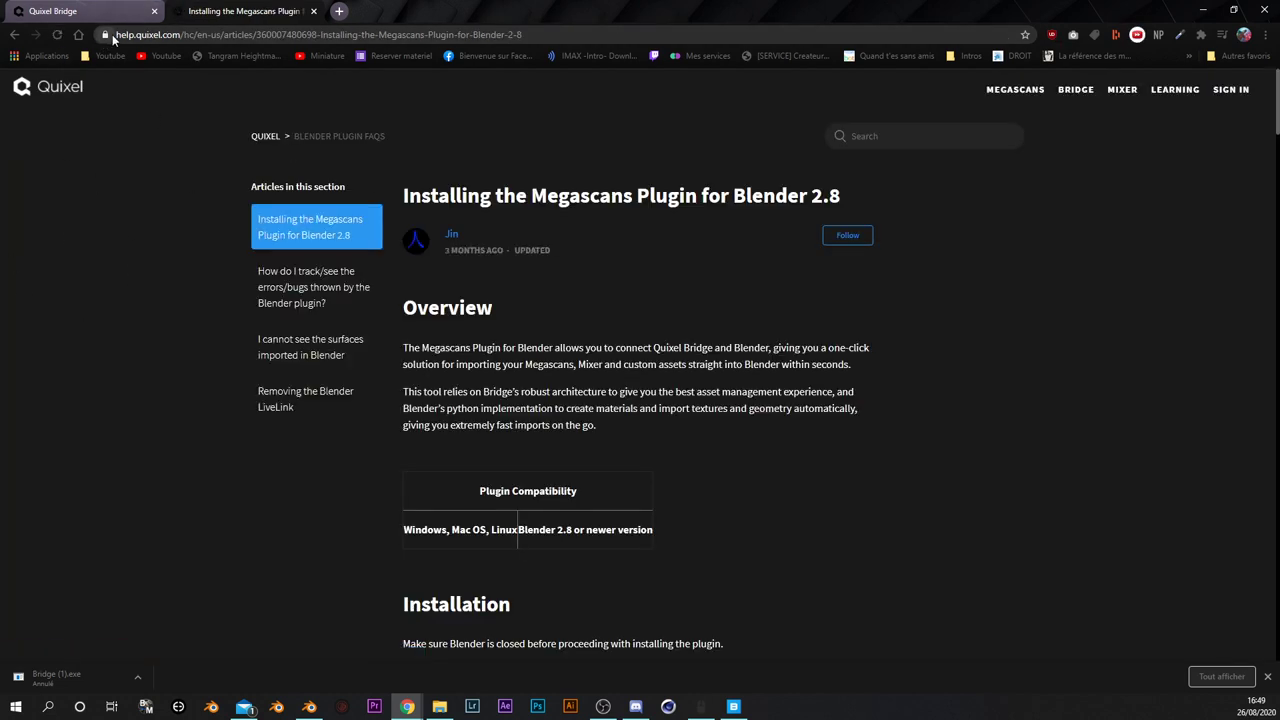
# Scroll the help article down to the Custom Installation section.
pyautogui.click(112, 34)
pyautogui.click(165, 285)
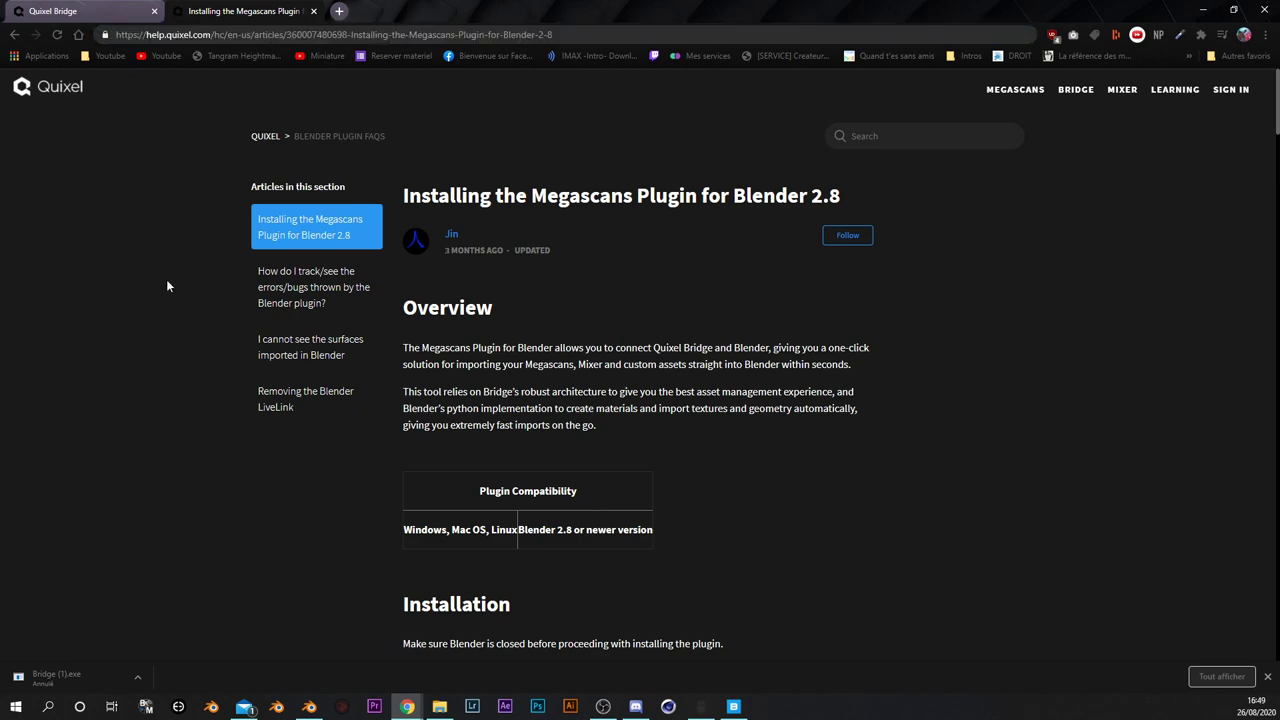
pyautogui.scroll(-3, 165, 285)
pyautogui.scroll(-2, 519, 310)
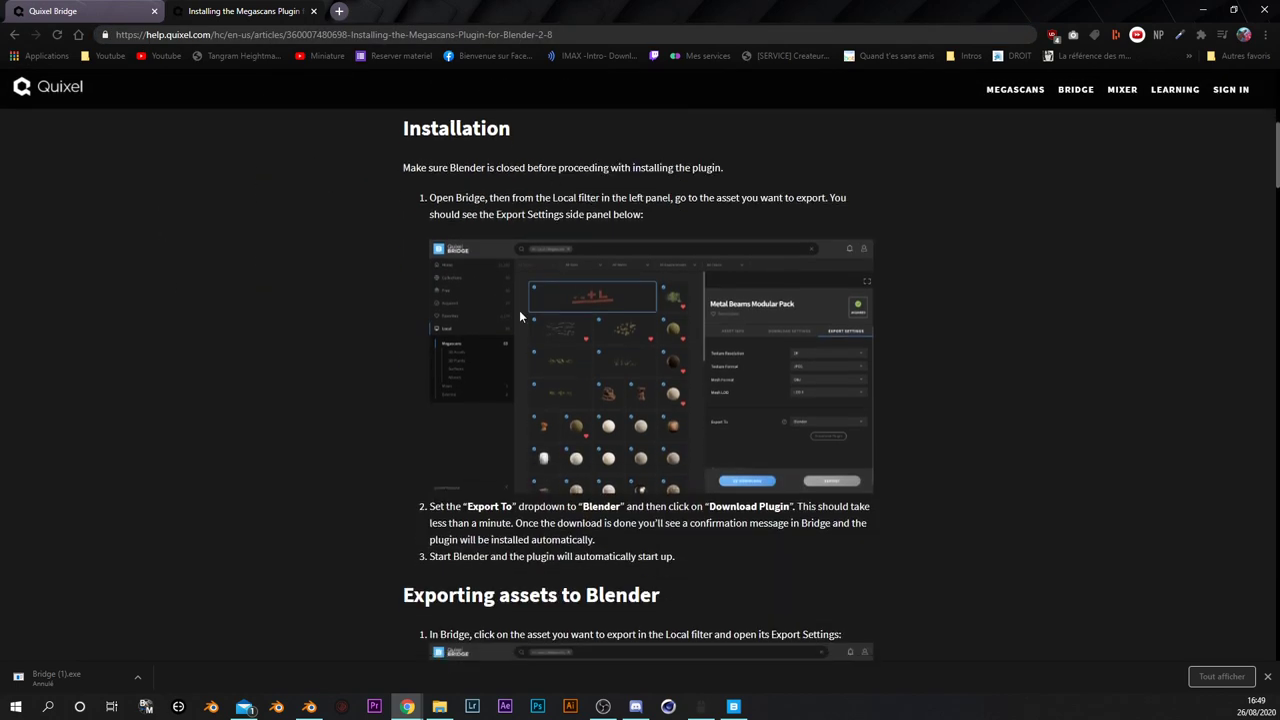
pyautogui.scroll(-4, 370, 446)
pyautogui.scroll(-3, 516, 445)
pyautogui.scroll(-3, 516, 445)
pyautogui.scroll(-4, 516, 445)
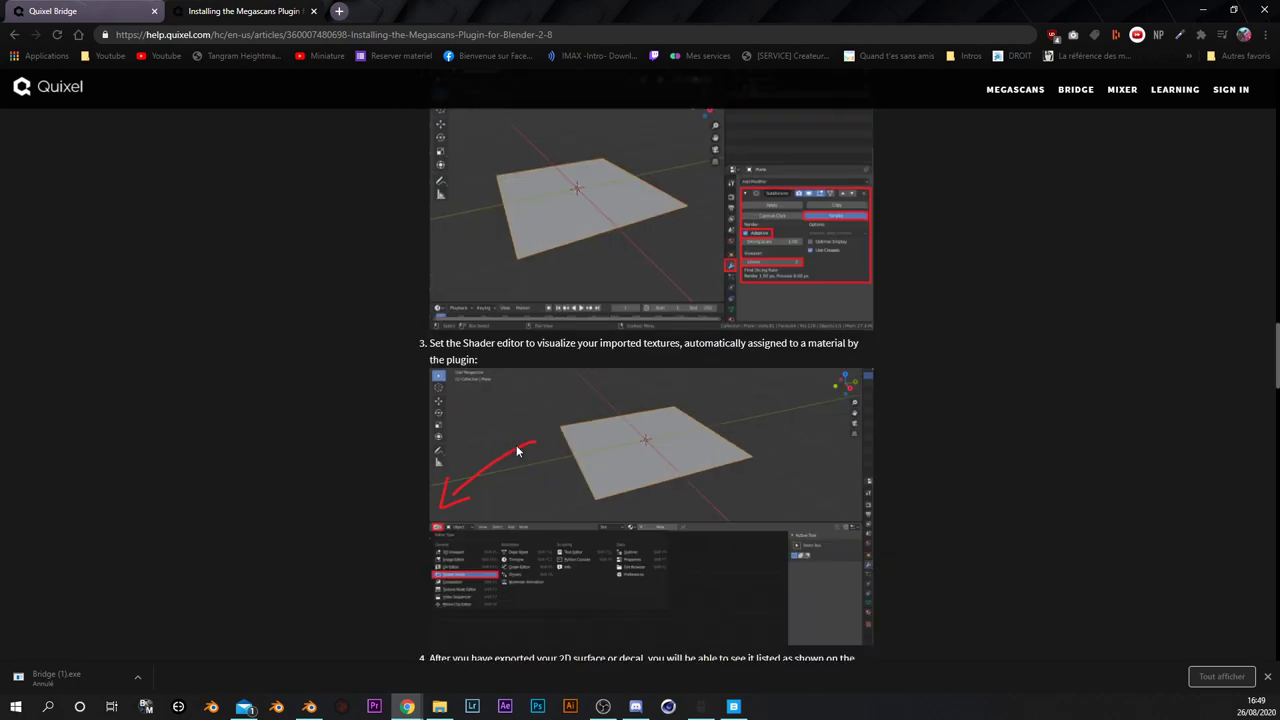
pyautogui.scroll(-4, 516, 445)
pyautogui.scroll(-5, 516, 445)
pyautogui.scroll(-3, 516, 445)
pyautogui.scroll(-3, 517, 451)
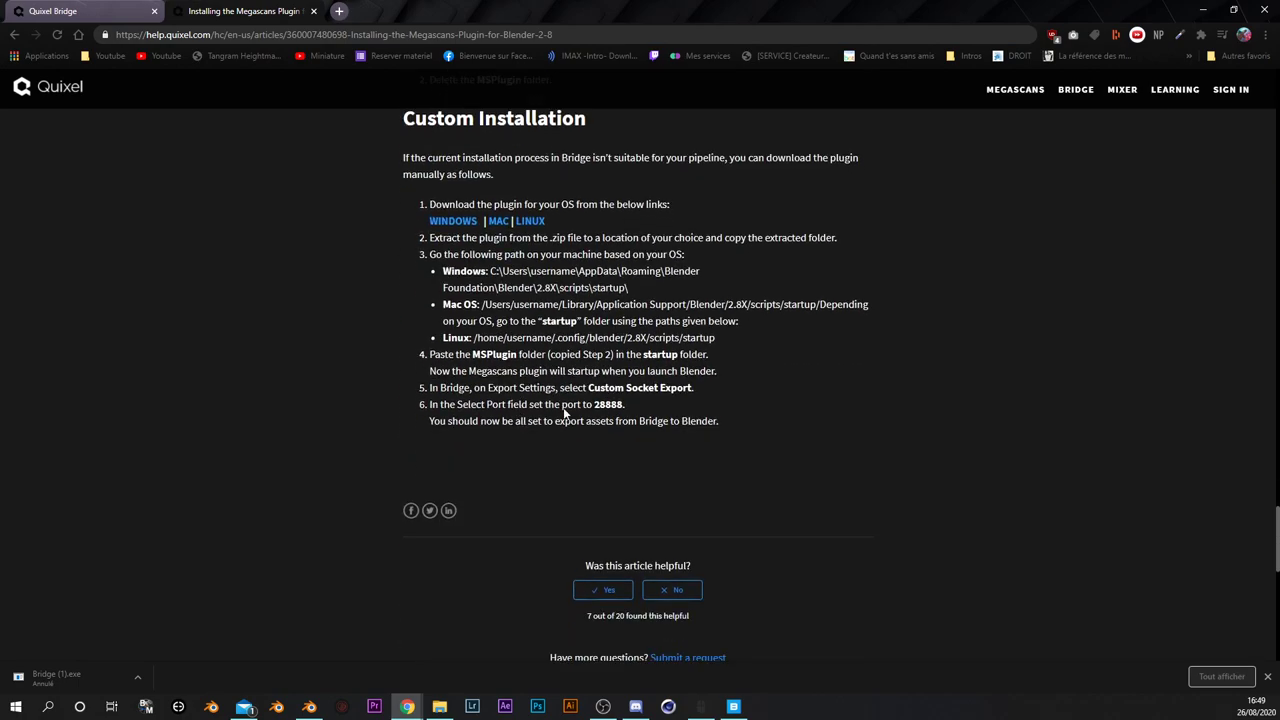
# Download the Windows plugin 3.0 zip and bring Blender to the front.
pyautogui.scroll(1, 748, 284)
pyautogui.scroll(1, 605, 438)
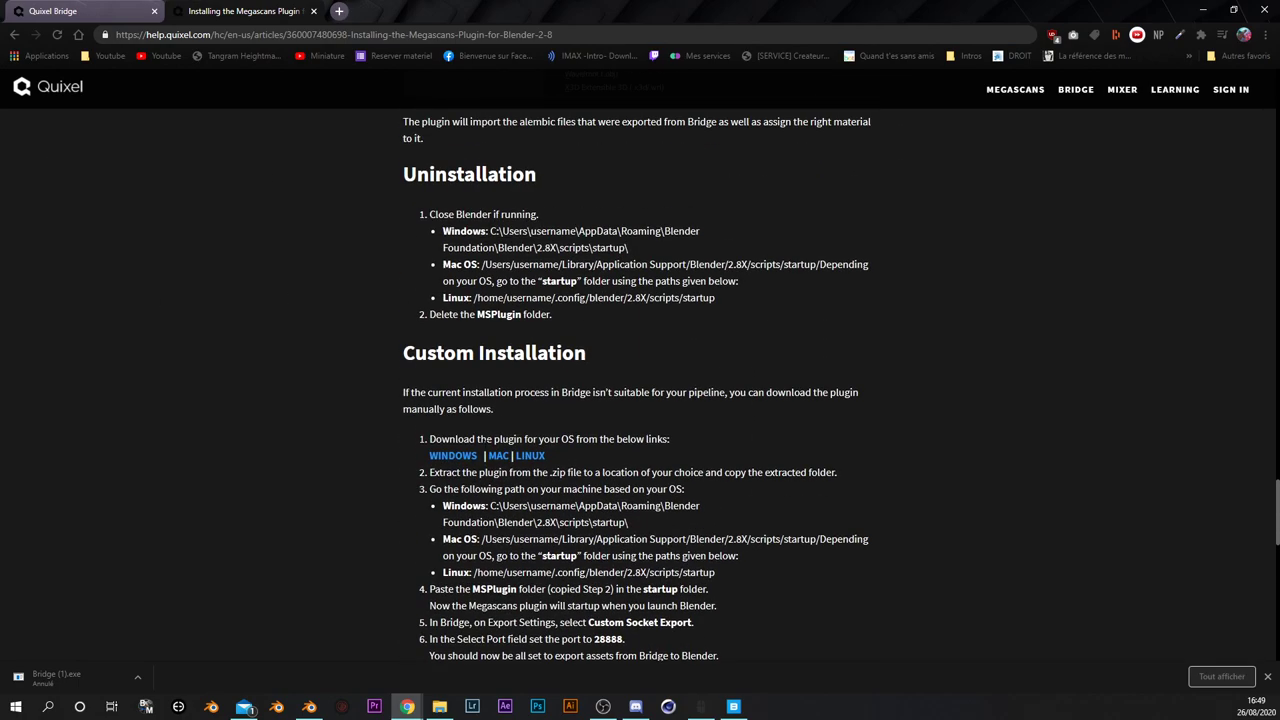
pyautogui.click(470, 456)
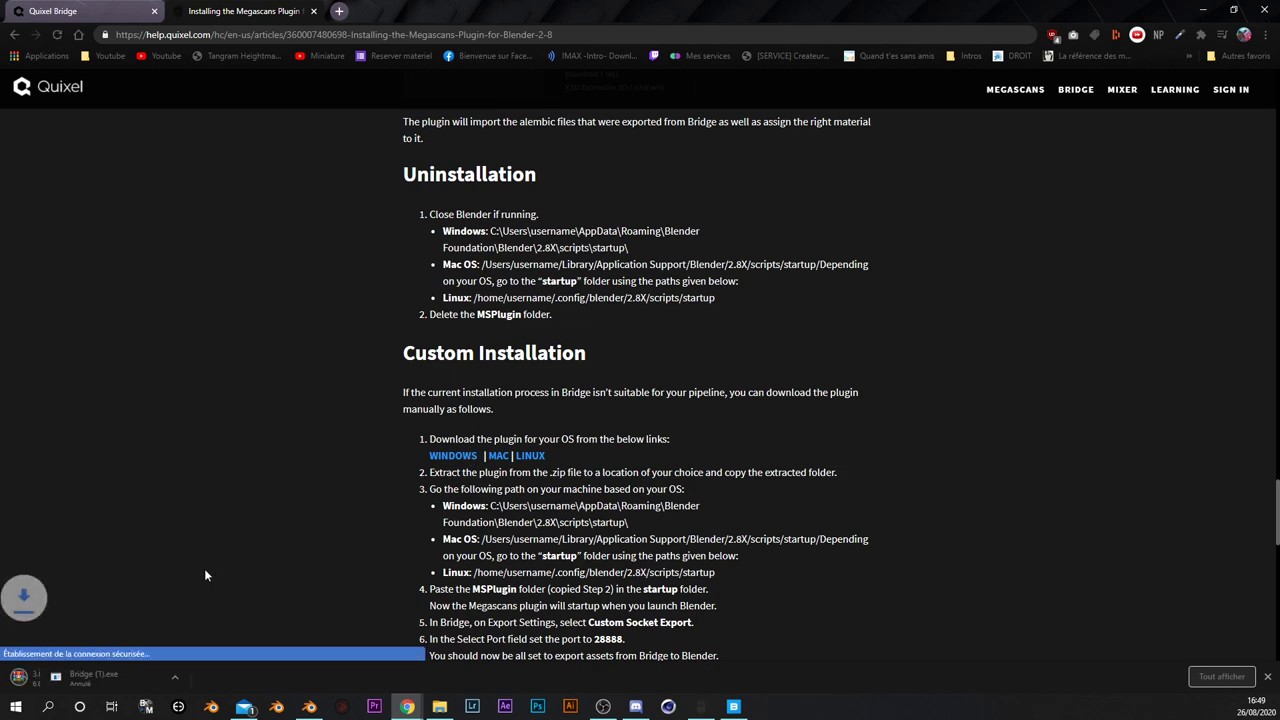
pyautogui.click(309, 706)
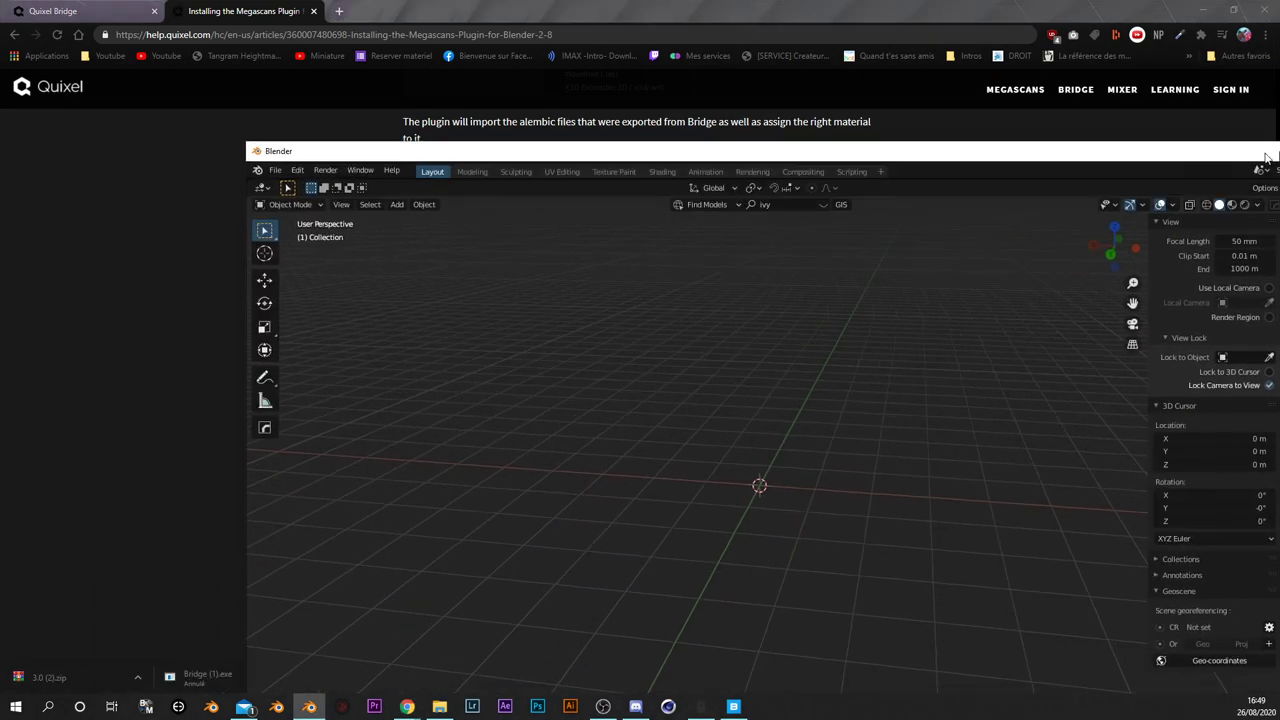
# Snap Blender to the right half and open Preferences' Add-ons, cancelling the Install file browser.
pyautogui.press('super+Right')
pyautogui.press('Escape')
pyautogui.click(698, 30)
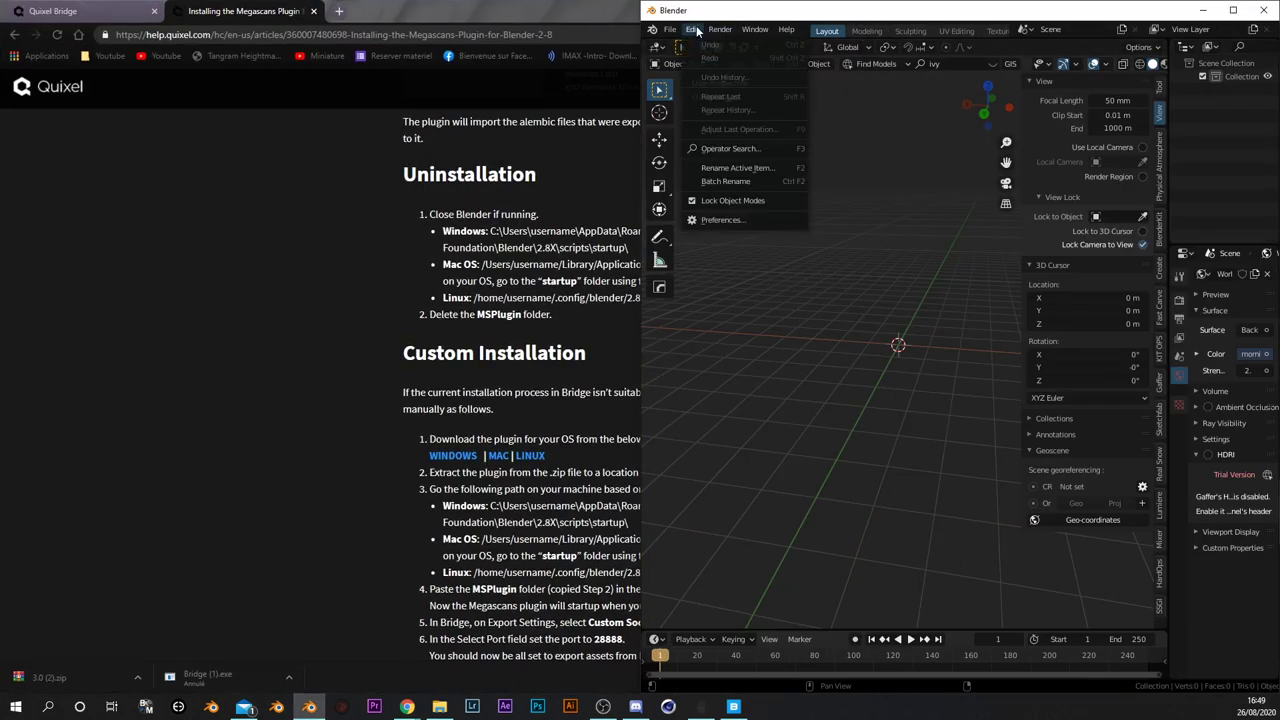
pyautogui.click(716, 220)
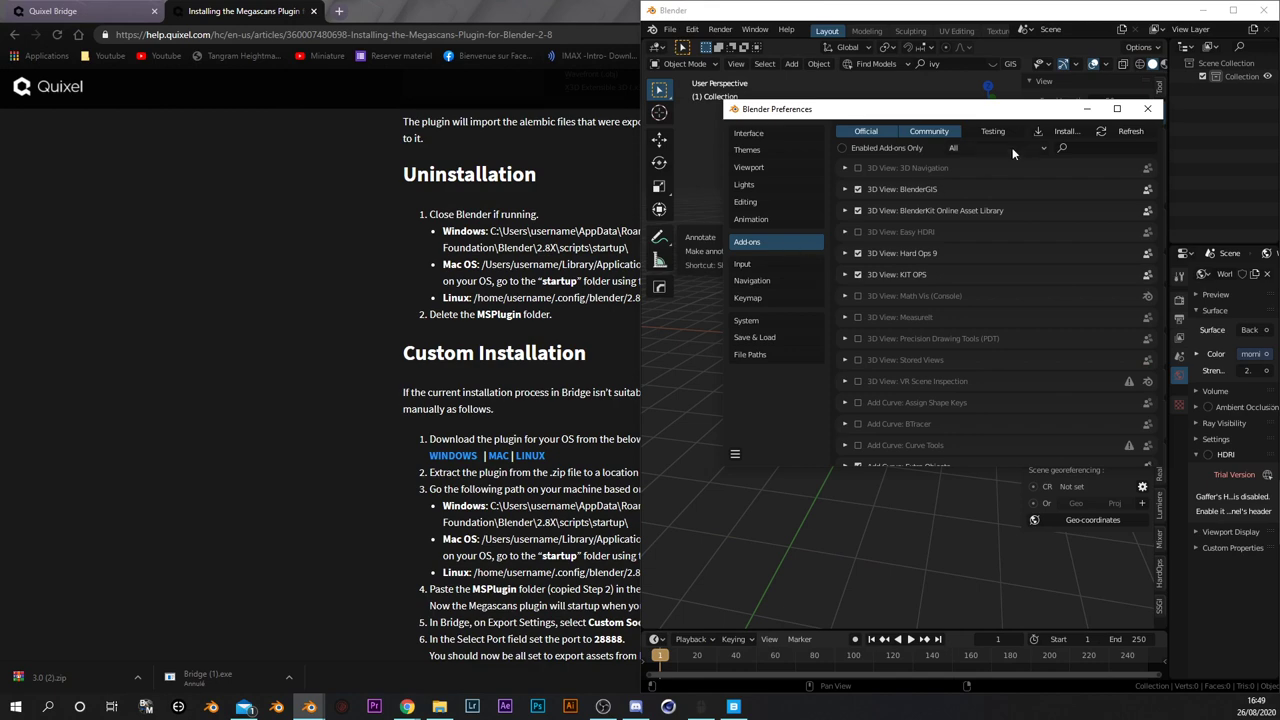
pyautogui.click(1064, 131)
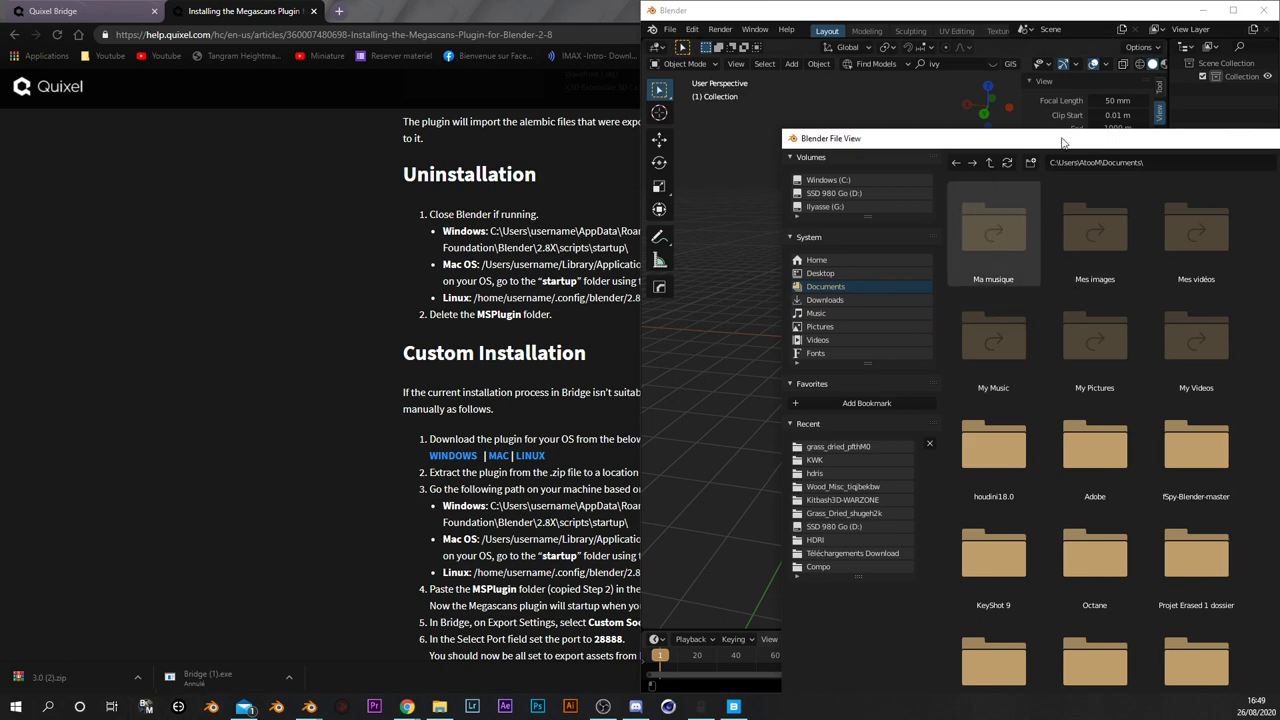
pyautogui.click(1008, 141)
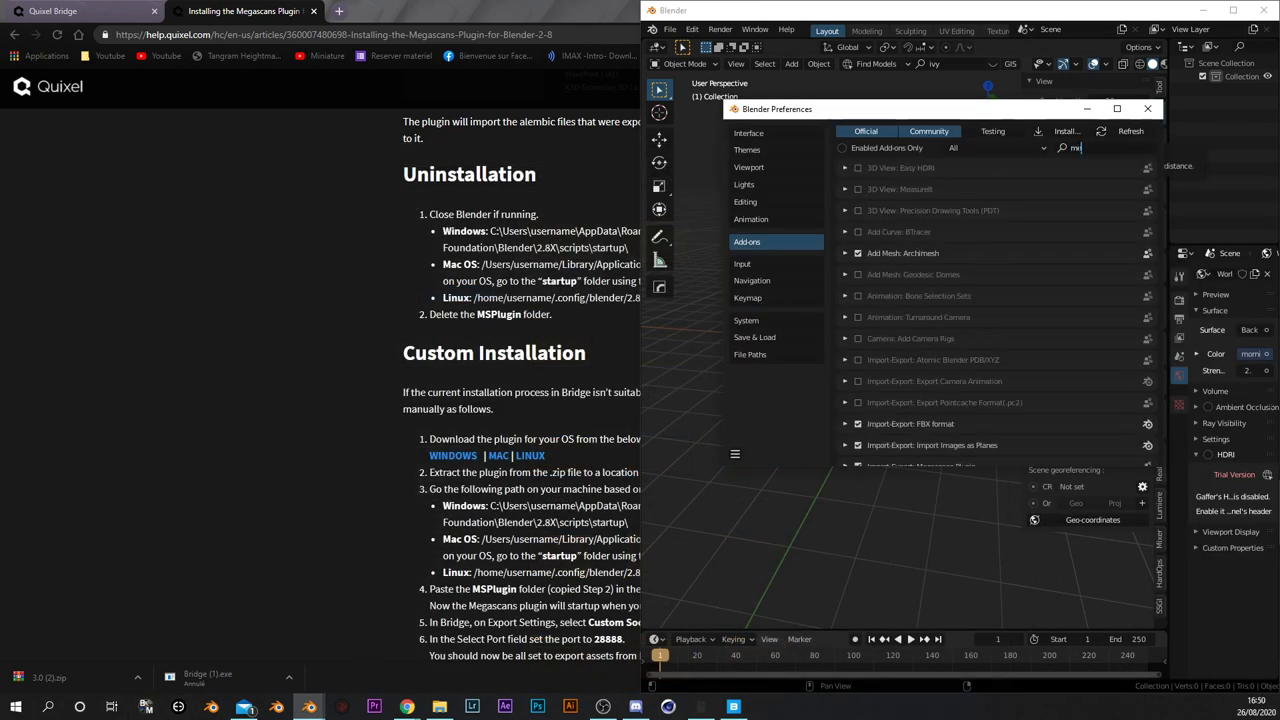
# Search add-ons for 'mega' to confirm the Megascans Plugin is enabled, then return to Bridge.
pyautogui.write('mega')
pyautogui.press('BackSpace')
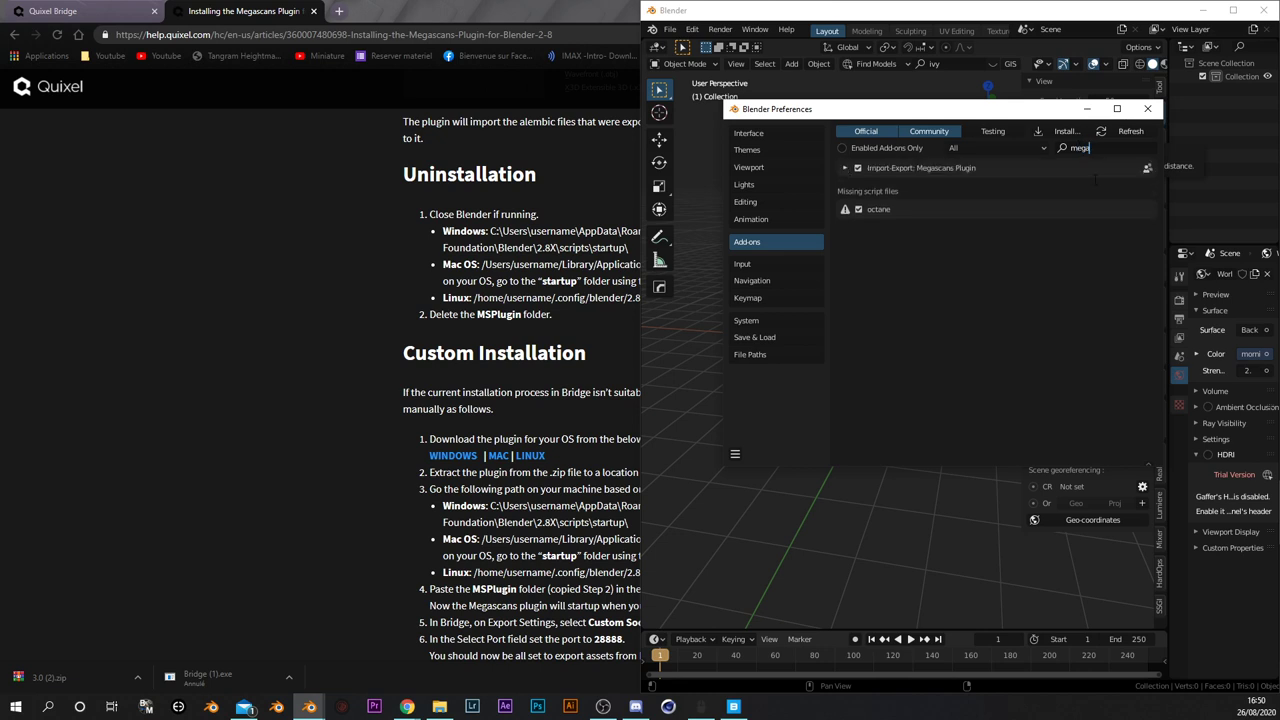
pyautogui.press('Return')
pyautogui.click(1147, 108)
pyautogui.click(285, 387)
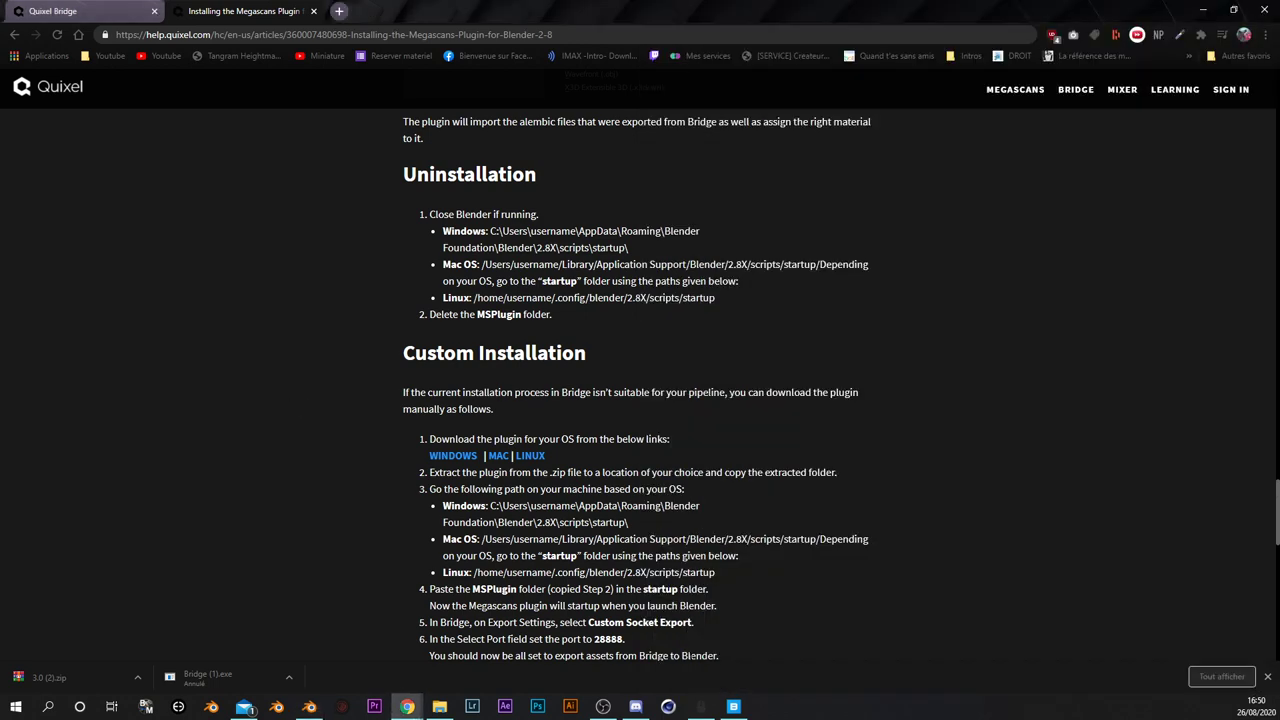
pyautogui.click(733, 706)
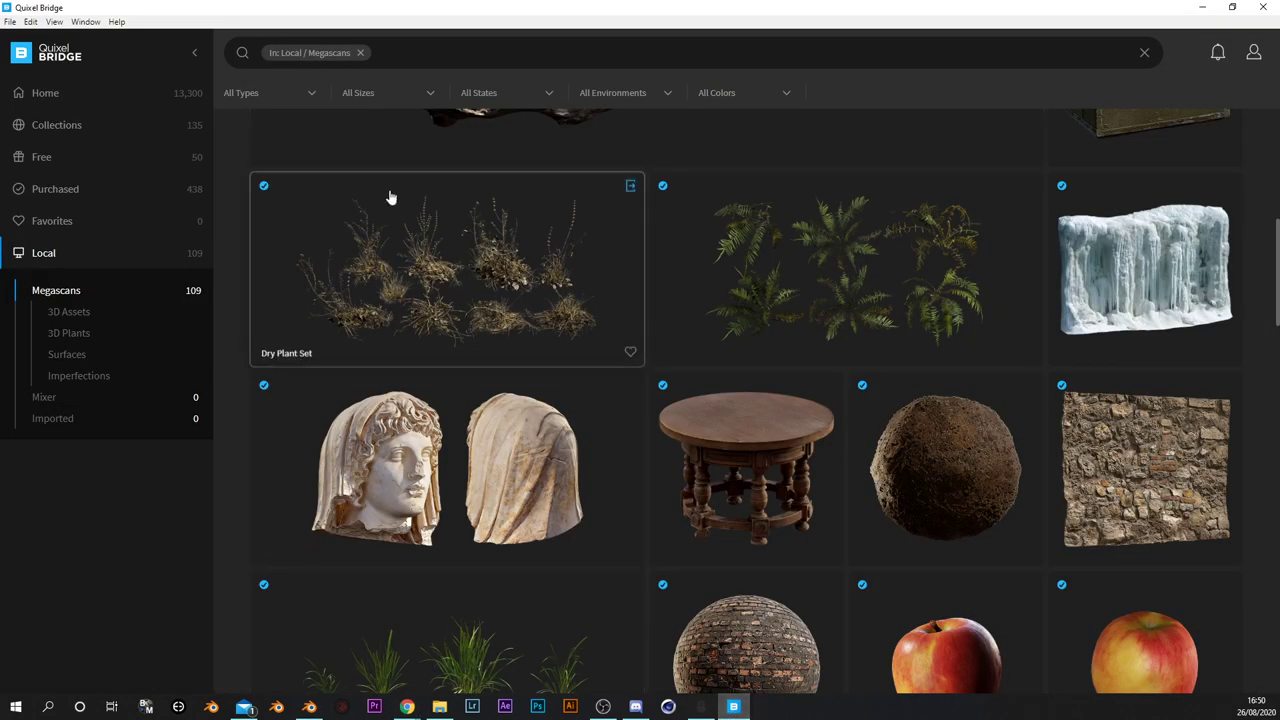
# Go from Home to 3D Assets, scroll to Trending, and open the Mossy Rocks asset.
pyautogui.scroll(3, 560, 344)
pyautogui.click(55, 95)
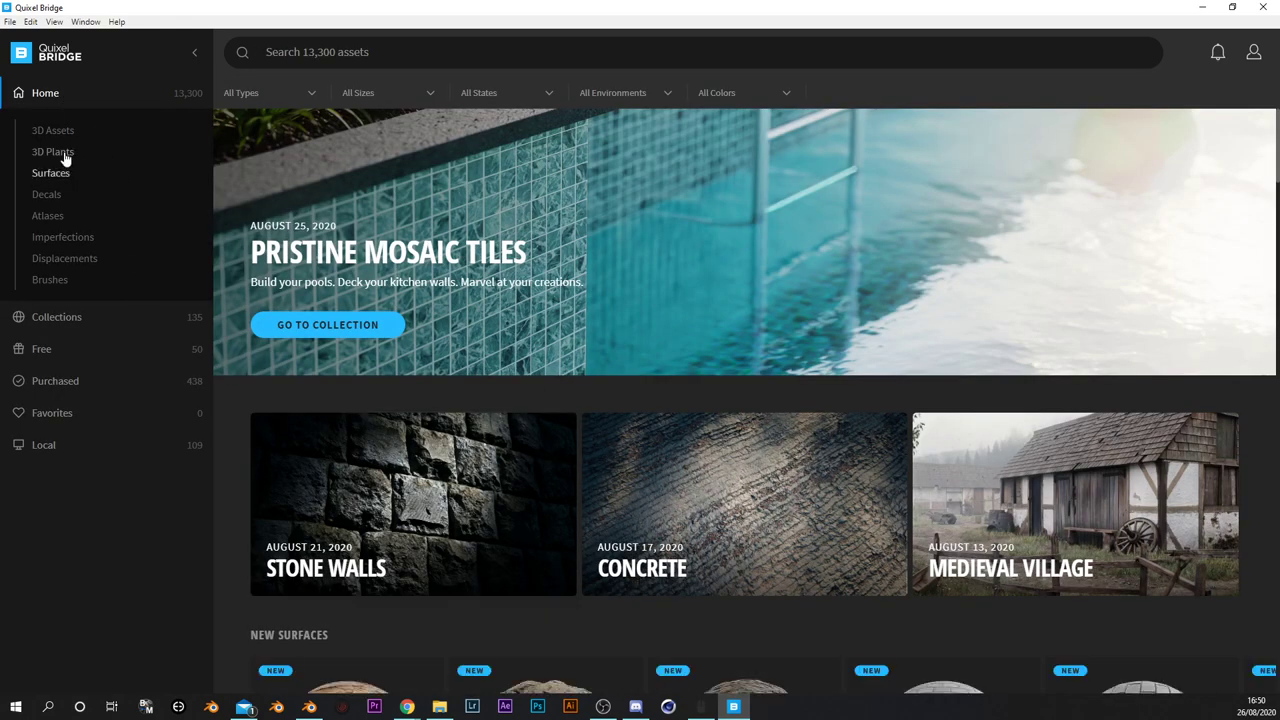
pyautogui.click(56, 132)
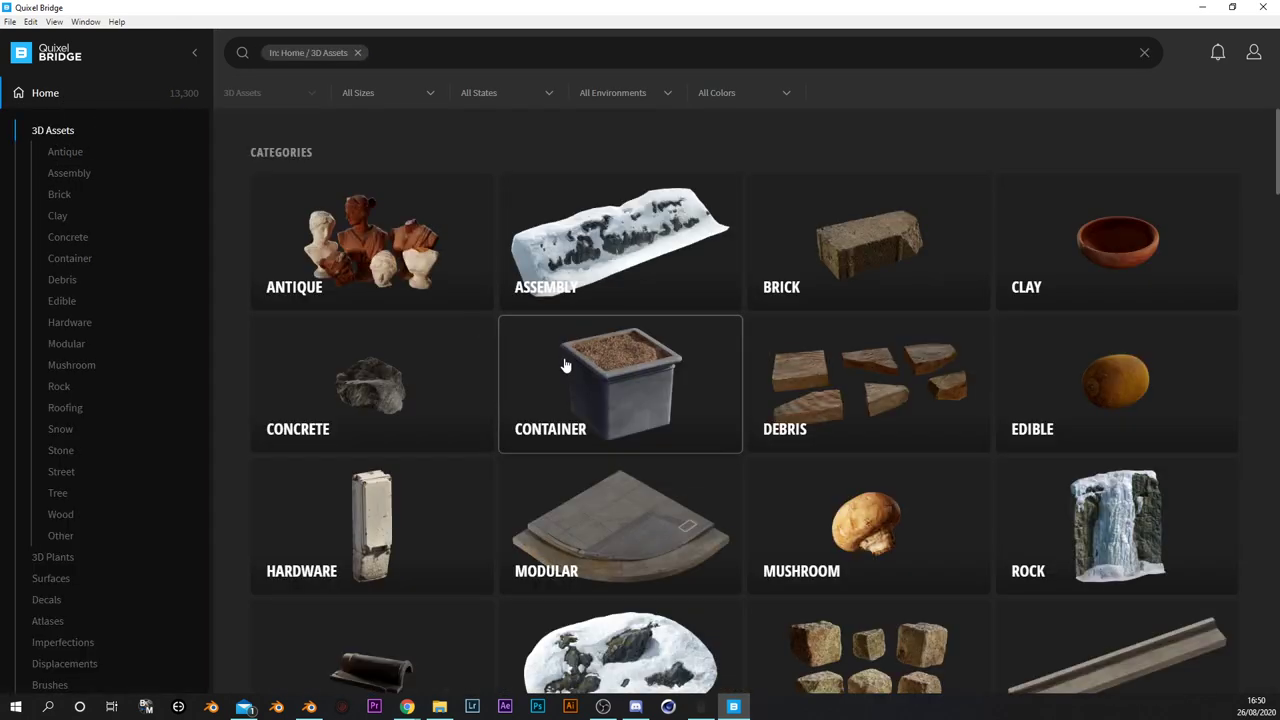
pyautogui.scroll(-1, 723, 418)
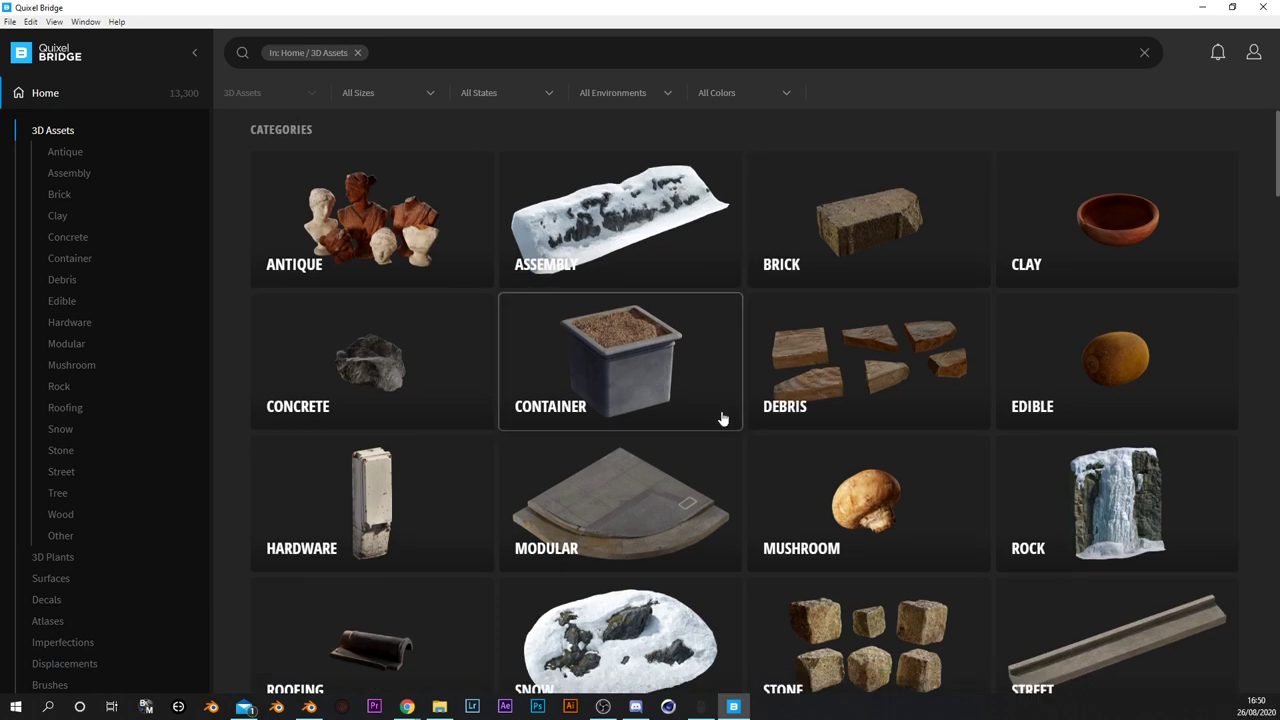
pyautogui.scroll(-3, 723, 418)
pyautogui.scroll(-1, 620, 445)
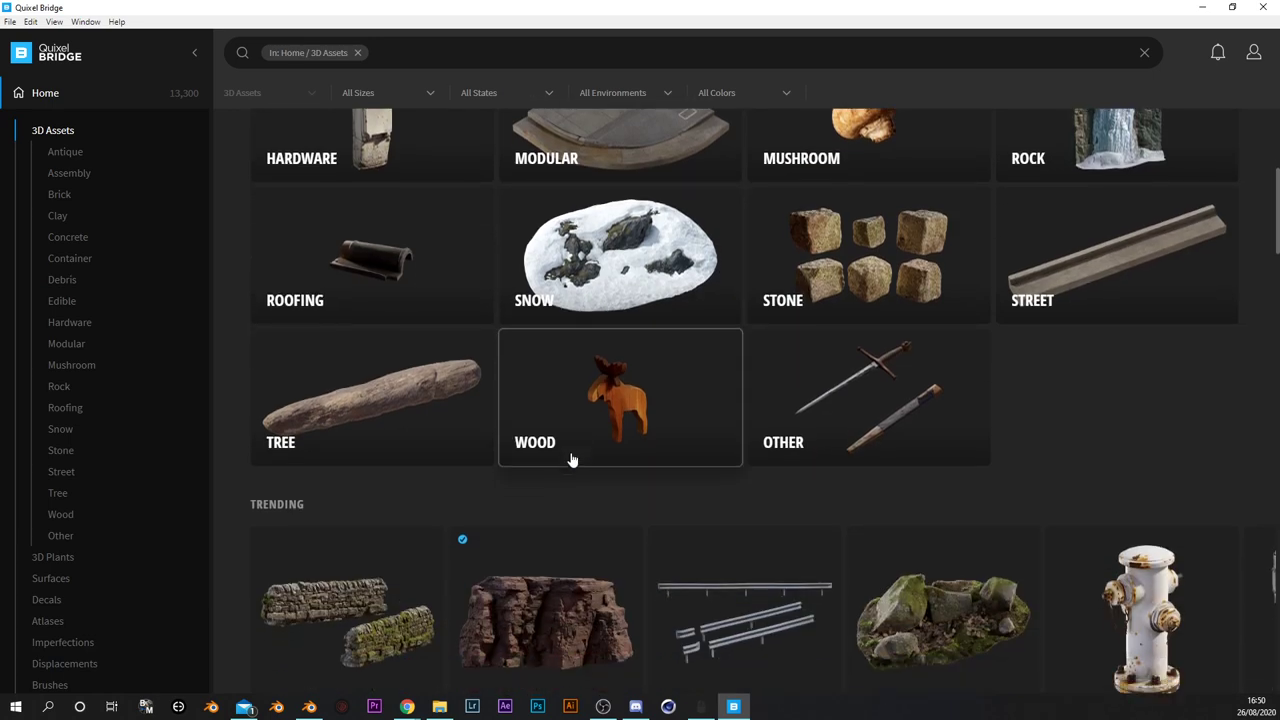
pyautogui.scroll(-3, 572, 459)
pyautogui.scroll(-1, 564, 437)
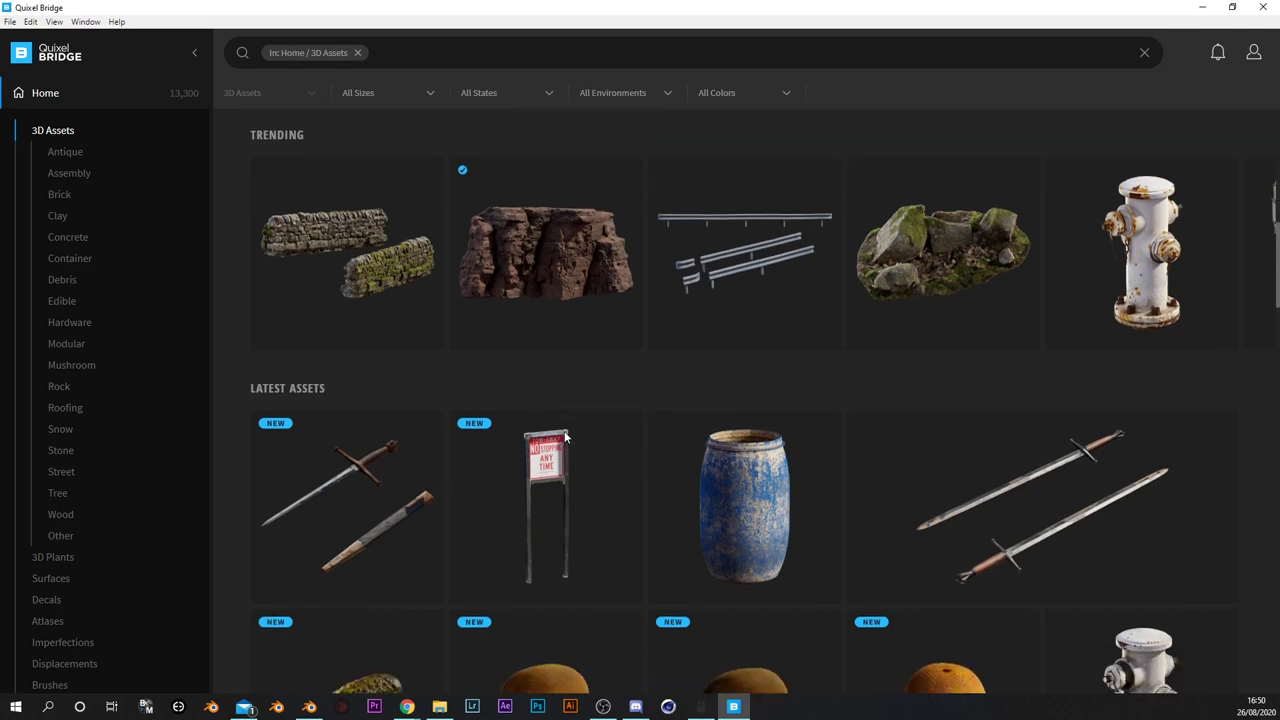
pyautogui.click(903, 237)
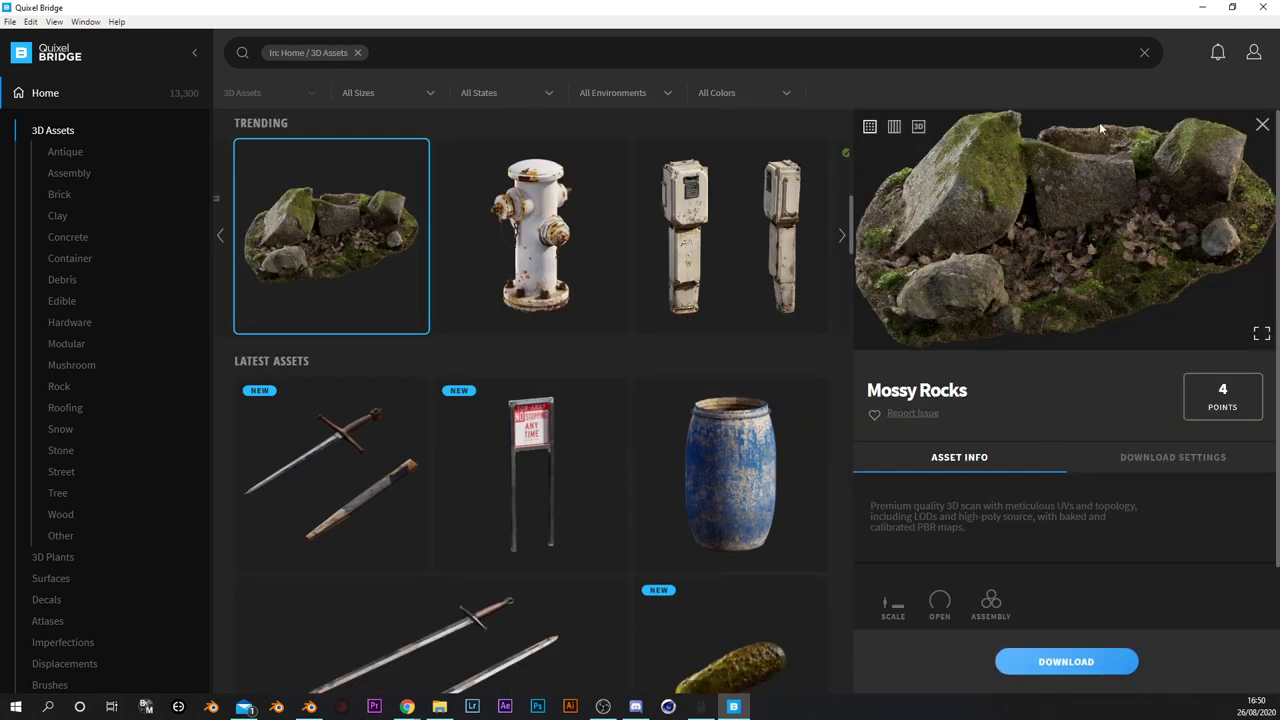
# Open Mossy Rocks' download settings, keeping 4K textures and LOD 1 (11298 tris).
pyautogui.click(1173, 457)
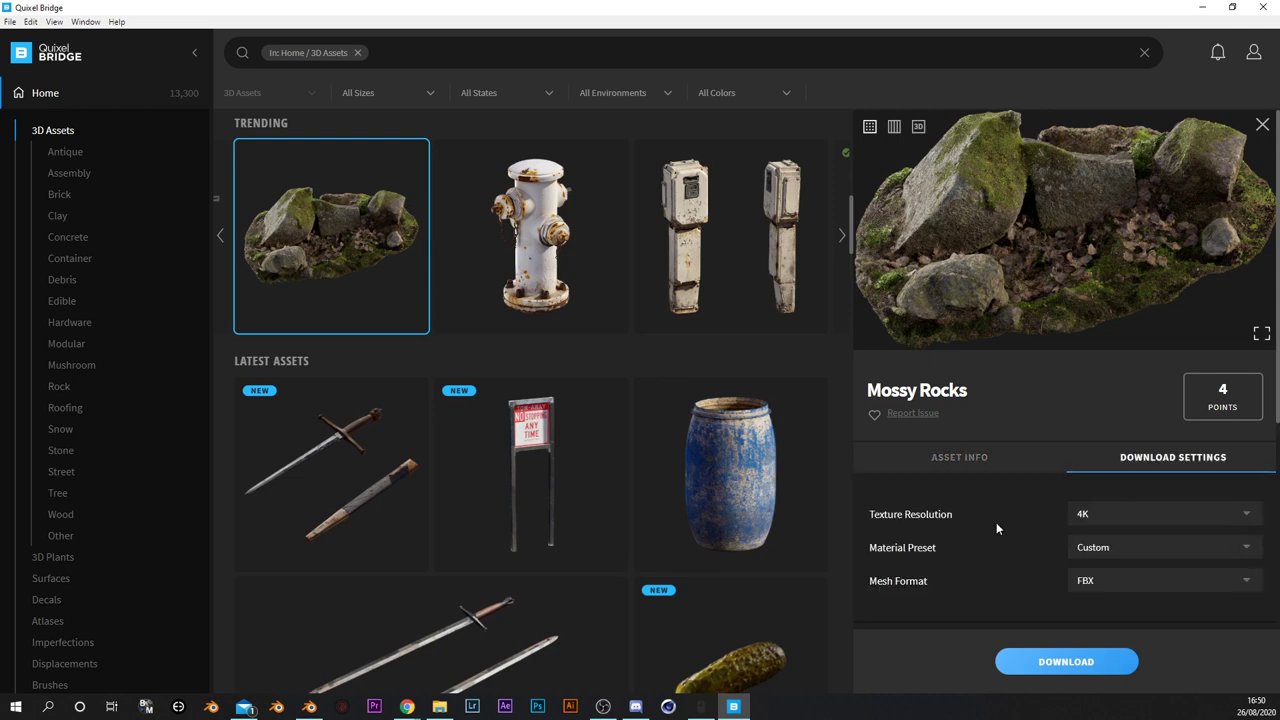
pyautogui.scroll(-1, 996, 524)
pyautogui.scroll(-2, 996, 522)
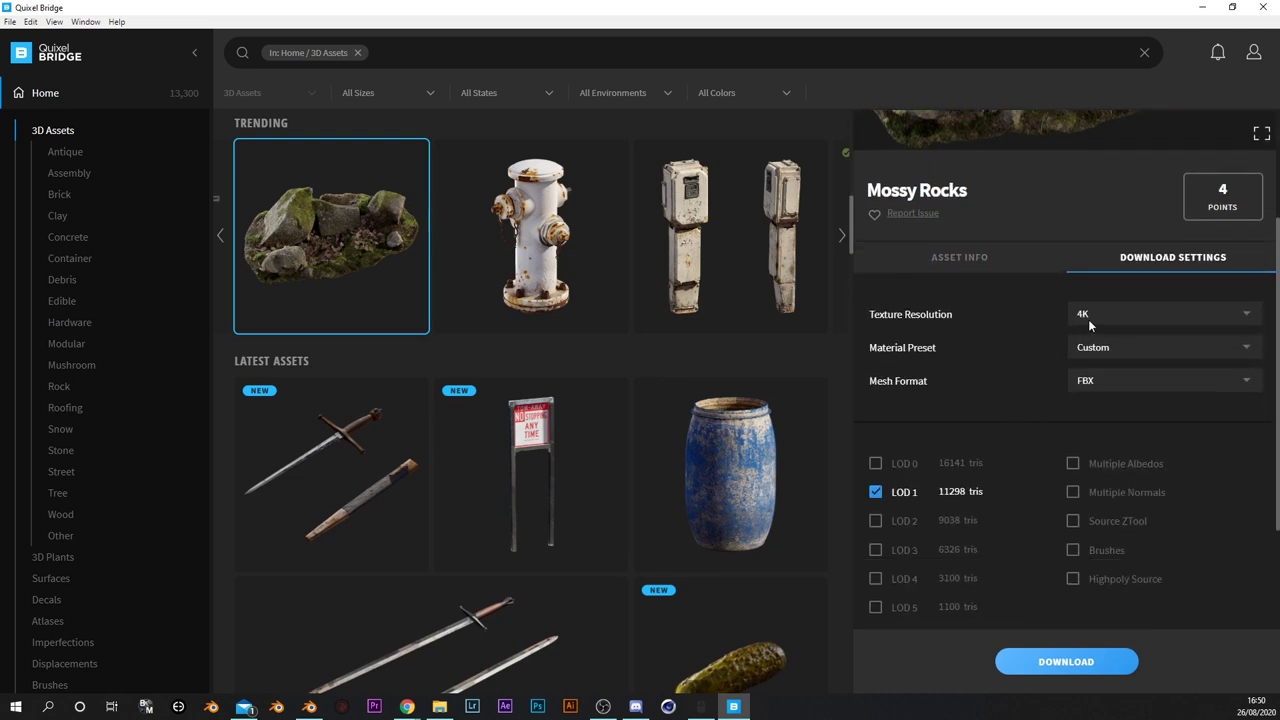
pyautogui.click(1088, 319)
pyautogui.click(957, 390)
pyautogui.scroll(-1, 969, 462)
pyautogui.doubleClick(944, 540)
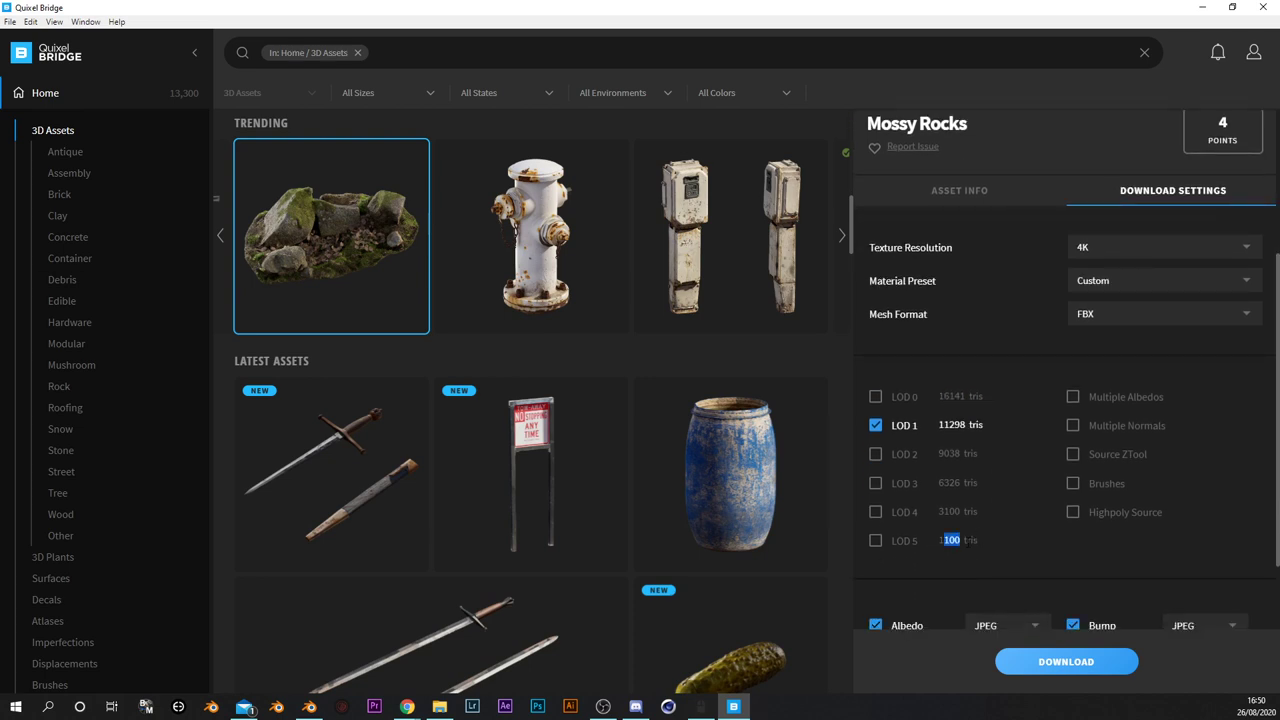
pyautogui.click(984, 540)
# Uncheck the Fuzz and Gloss maps in the texture list.
pyautogui.scroll(-1, 1022, 437)
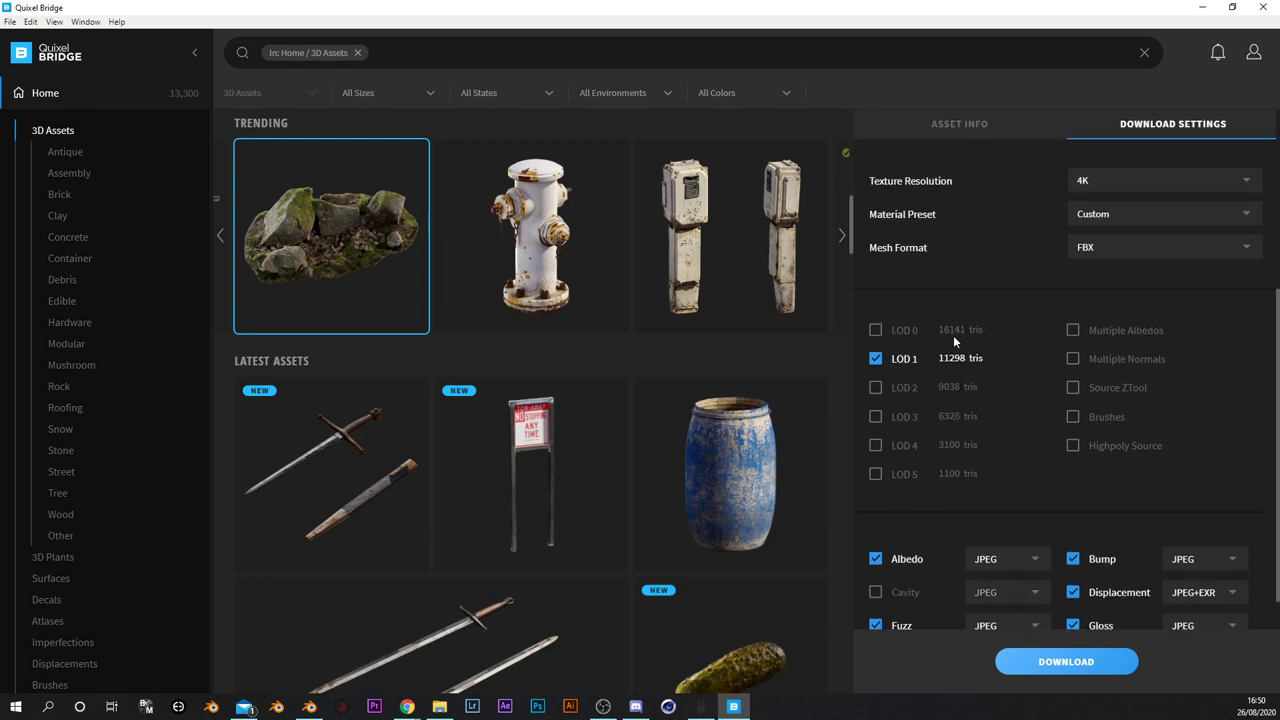
pyautogui.scroll(-3, 999, 403)
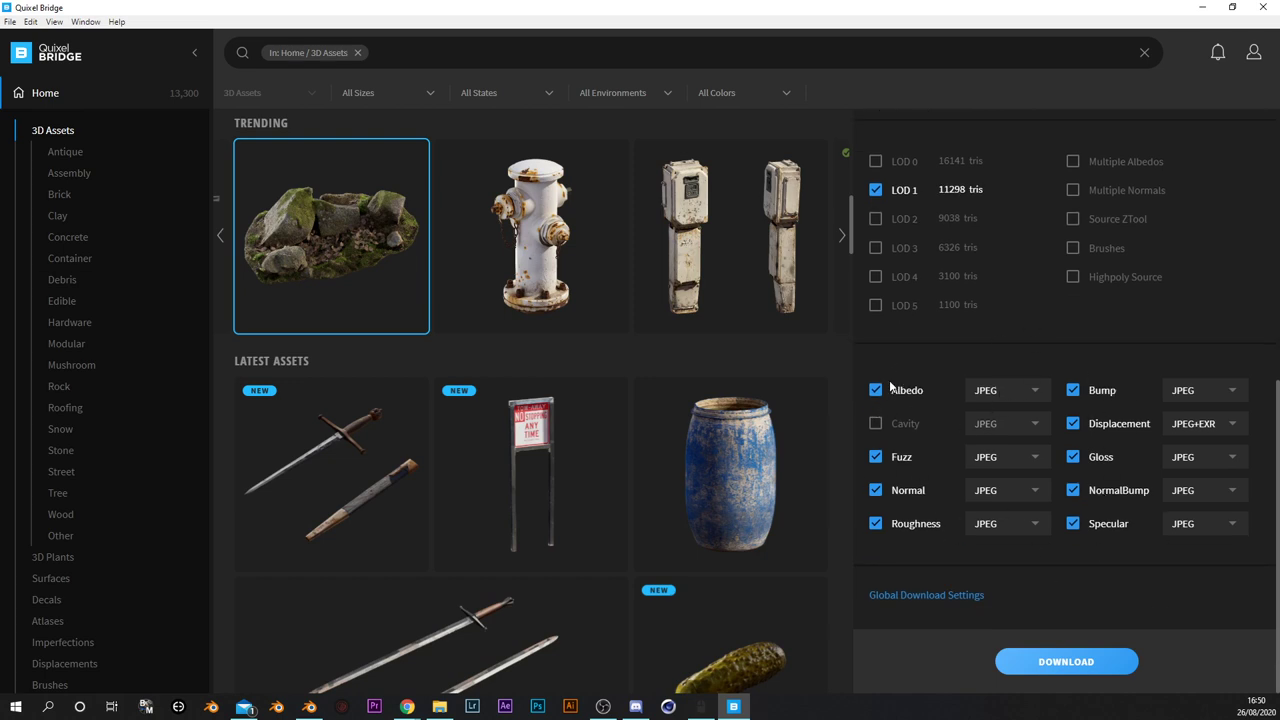
pyautogui.click(875, 457)
pyautogui.click(1076, 459)
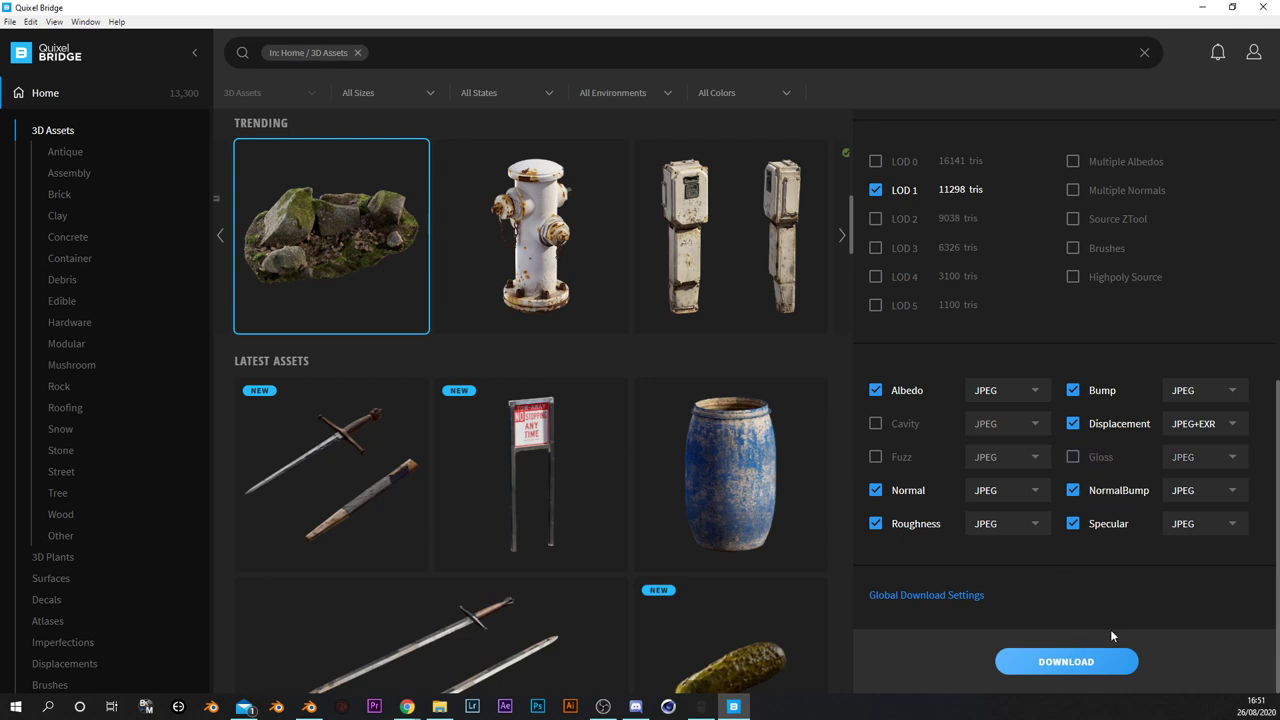
# Download Mossy Rocks and watch the downloads list until it shows Downloaded.
pyautogui.click(1086, 663)
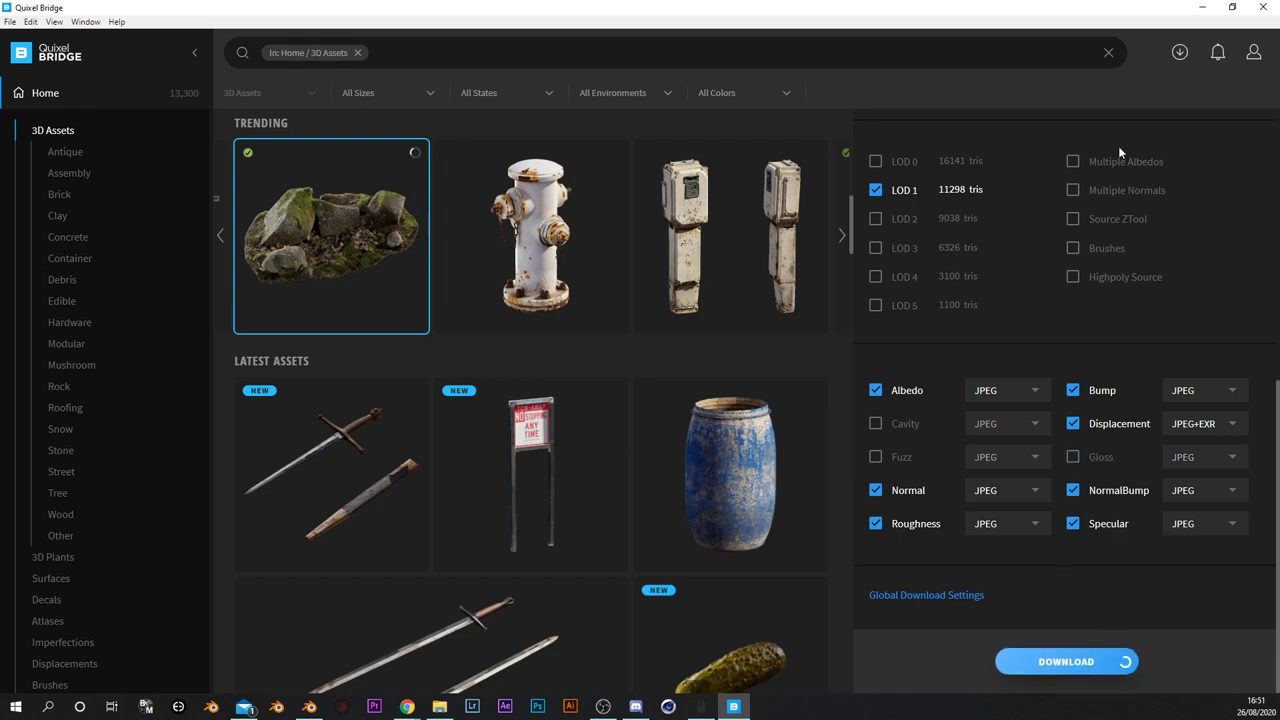
pyautogui.click(1181, 56)
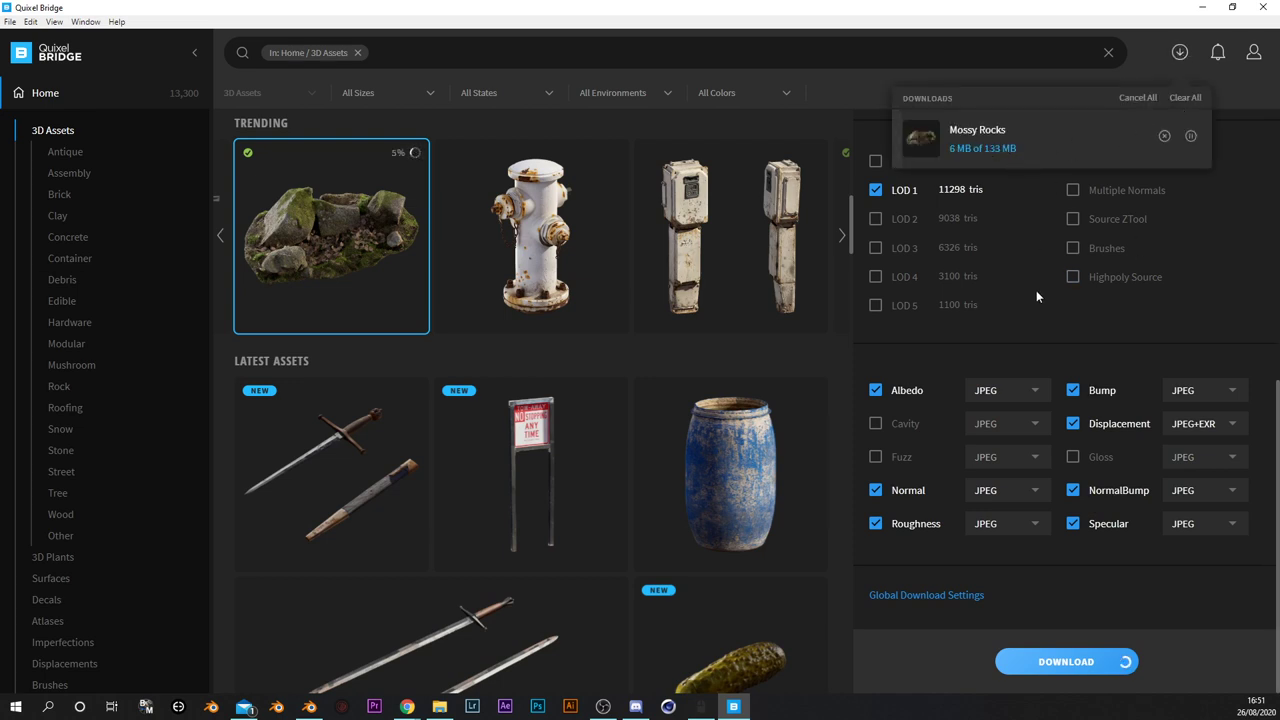
pyautogui.click(1033, 326)
pyautogui.scroll(5, 1047, 361)
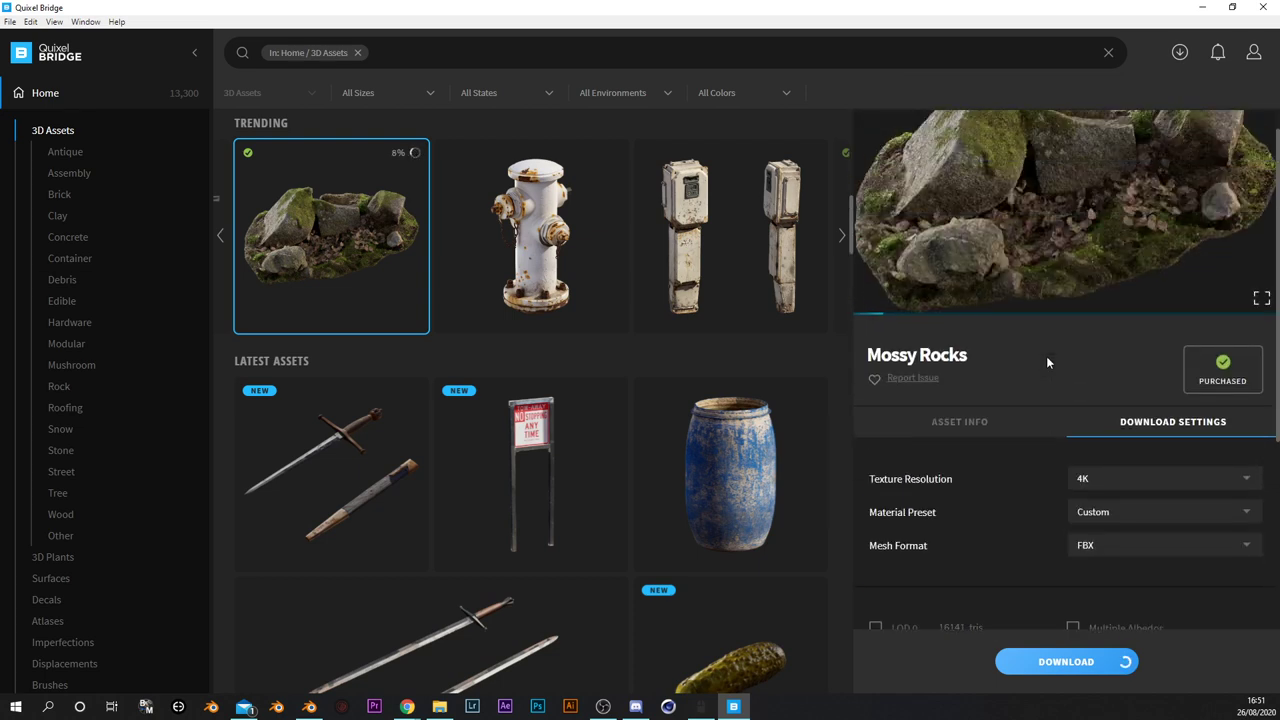
pyautogui.scroll(-3, 1047, 361)
pyautogui.scroll(-3, 1046, 356)
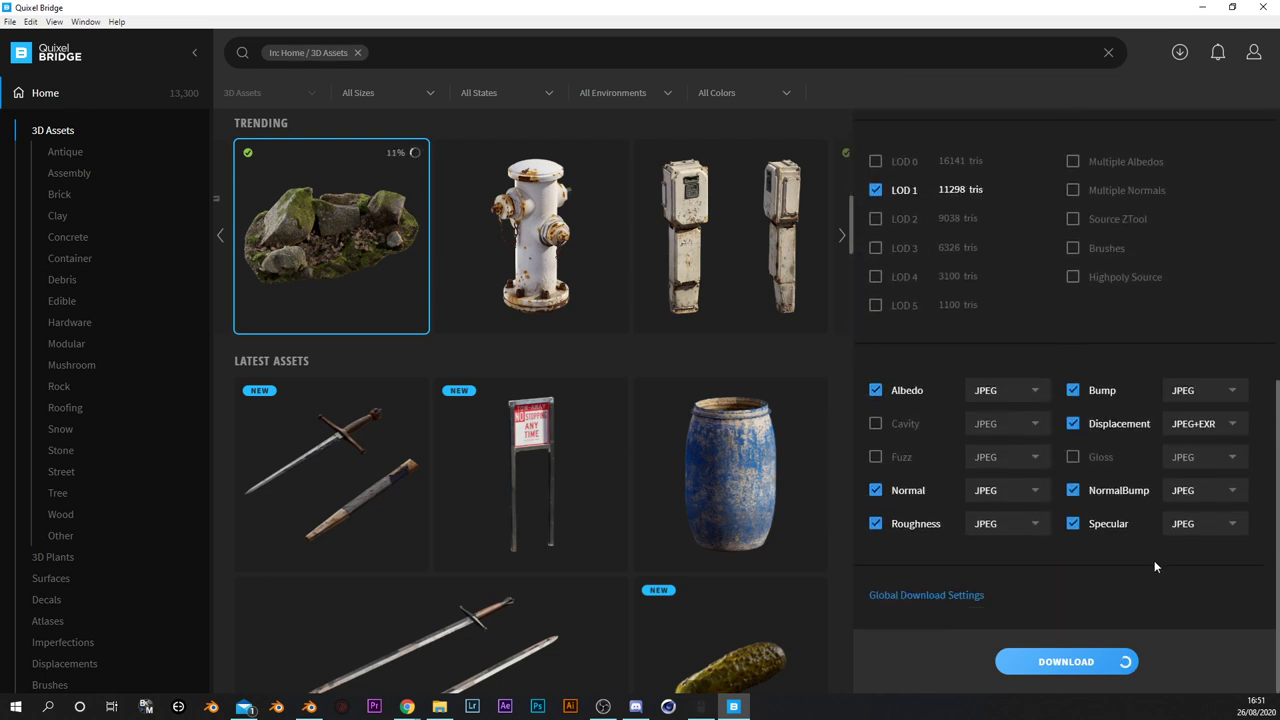
pyautogui.click(1180, 55)
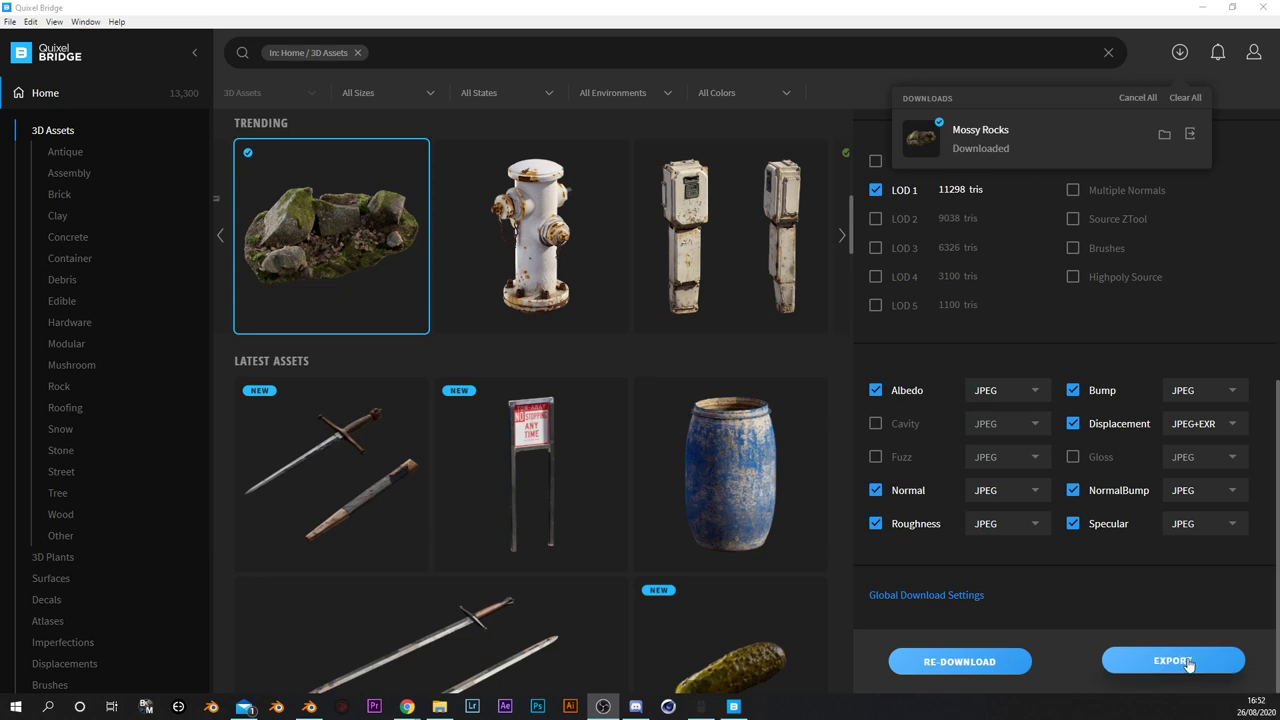
# In Export Settings, confirm LOD 1, FBX mesh, JPEG textures and 4K resolution.
pyautogui.scroll(1, 1221, 322)
pyautogui.scroll(2, 1220, 316)
pyautogui.scroll(2, 1136, 336)
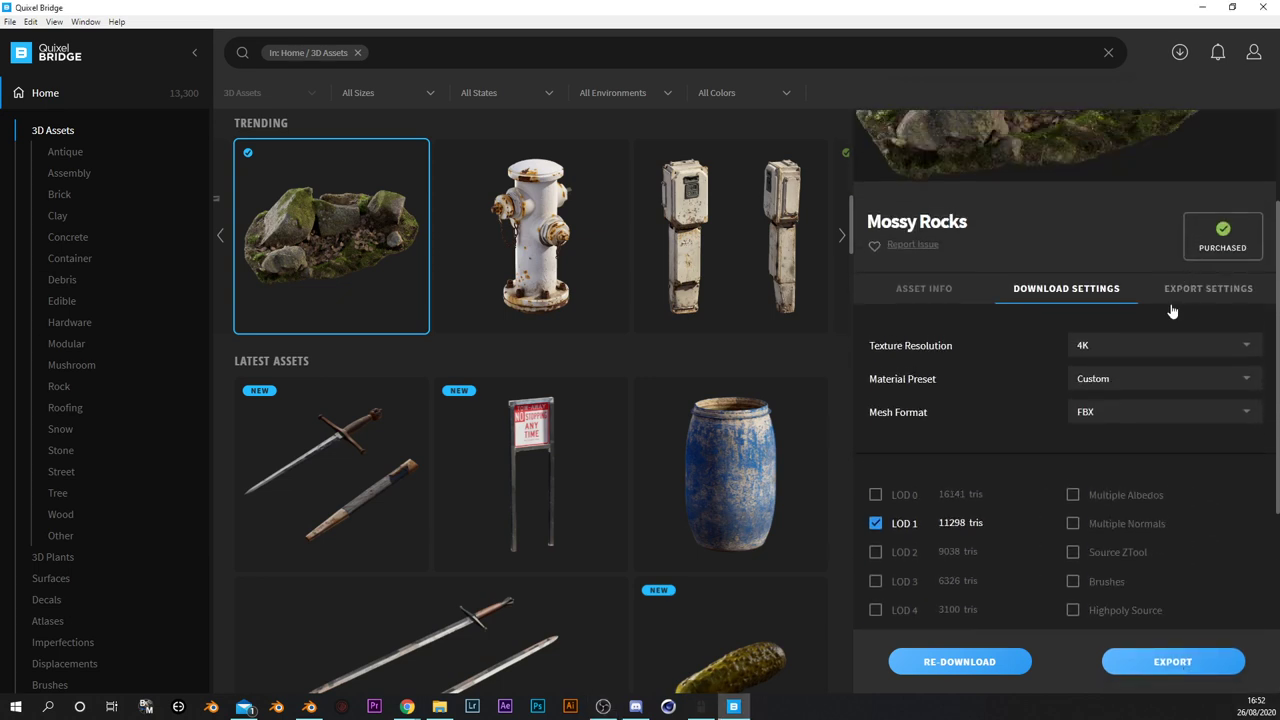
pyautogui.click(1186, 288)
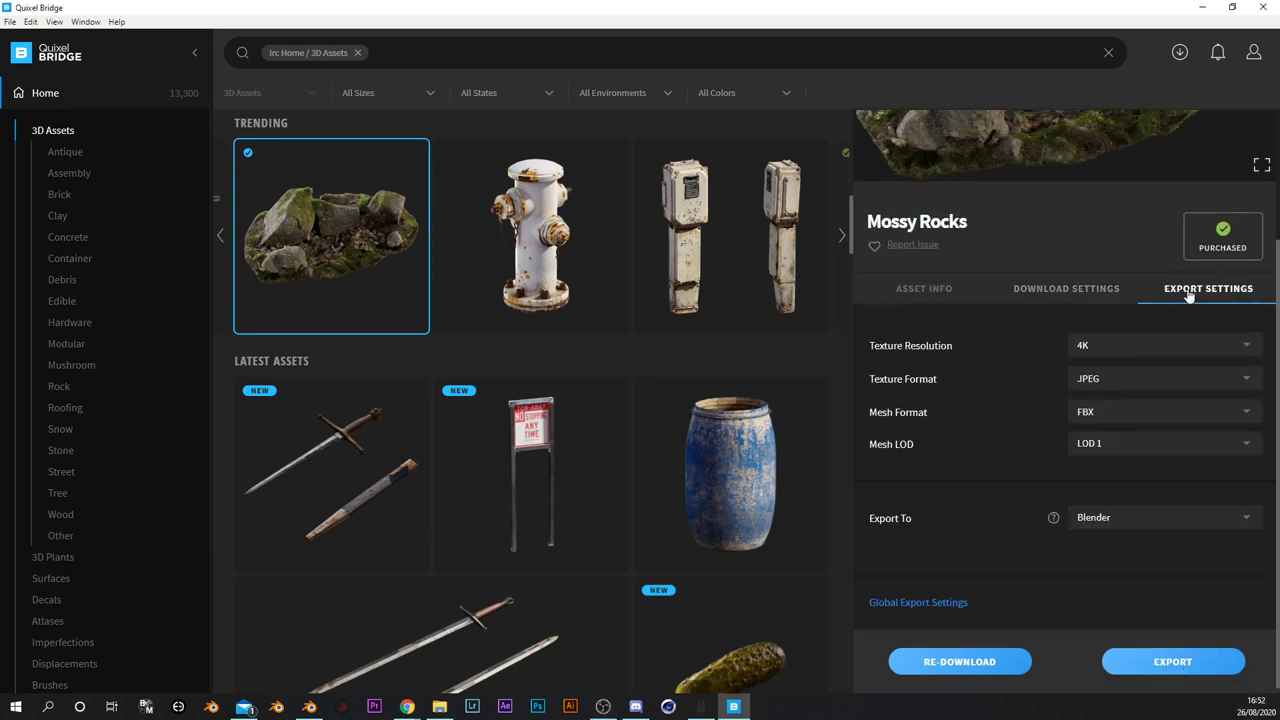
pyautogui.click(1100, 445)
pyautogui.click(1090, 415)
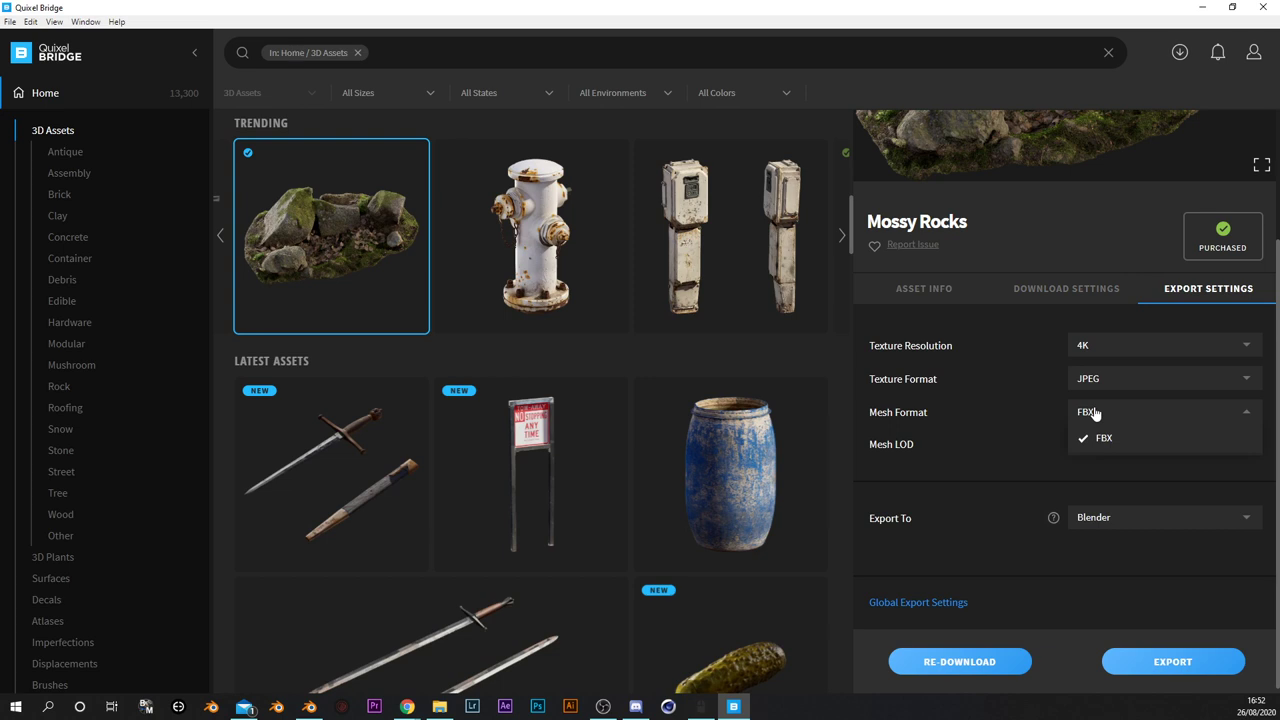
pyautogui.click(1113, 388)
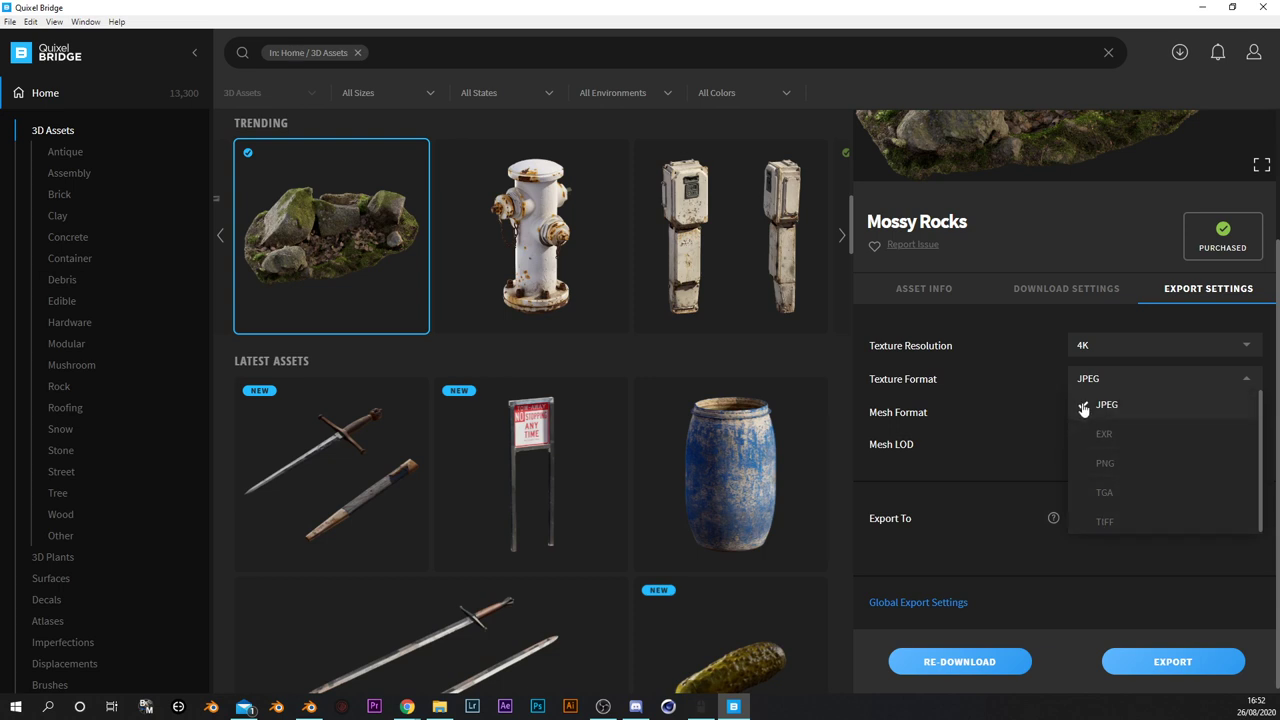
pyautogui.click(1027, 379)
pyautogui.click(1090, 344)
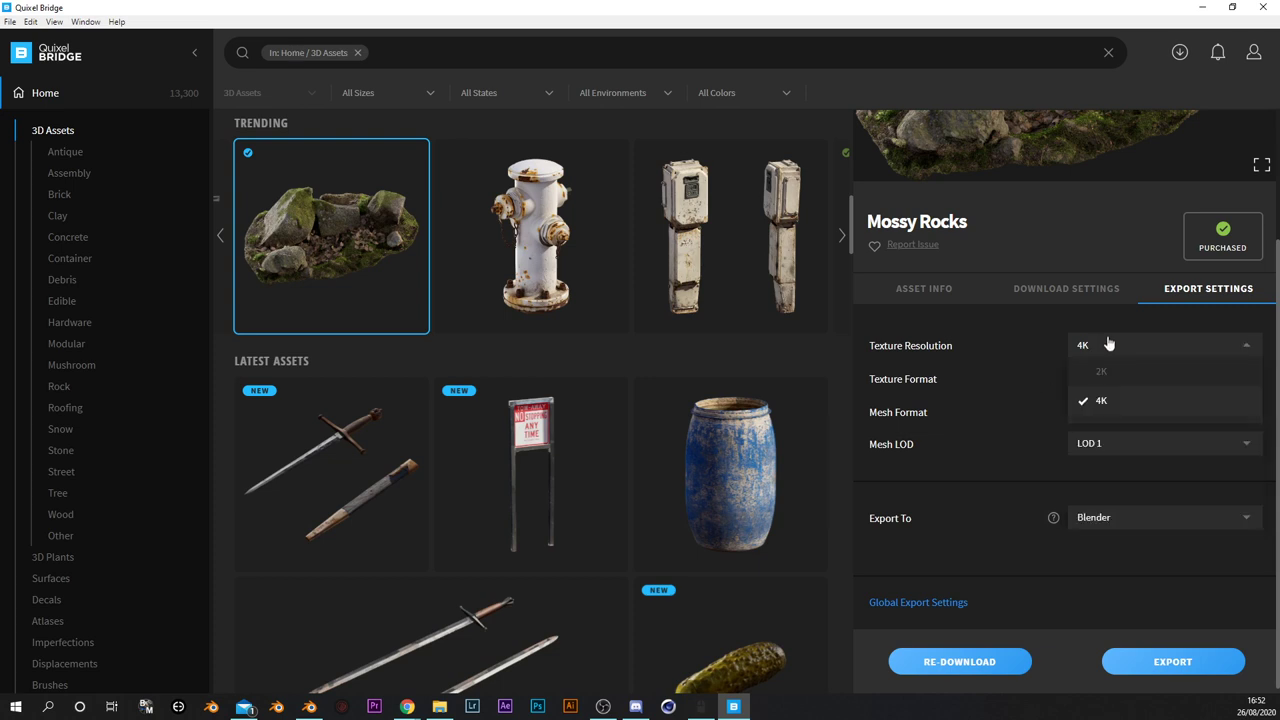
pyautogui.click(1090, 344)
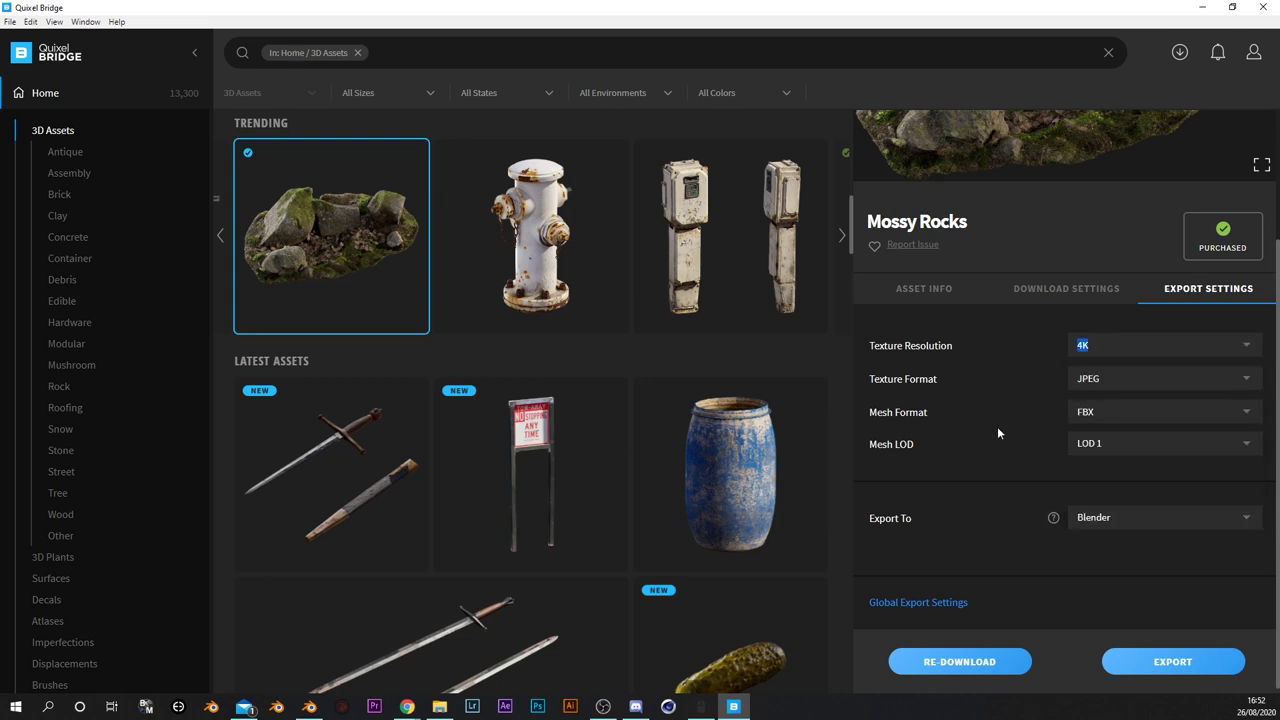
# Keep Blender as the export target, export Mossy Rocks, and bring Blender forward.
pyautogui.click(1193, 514)
pyautogui.scroll(-1, 1187, 422)
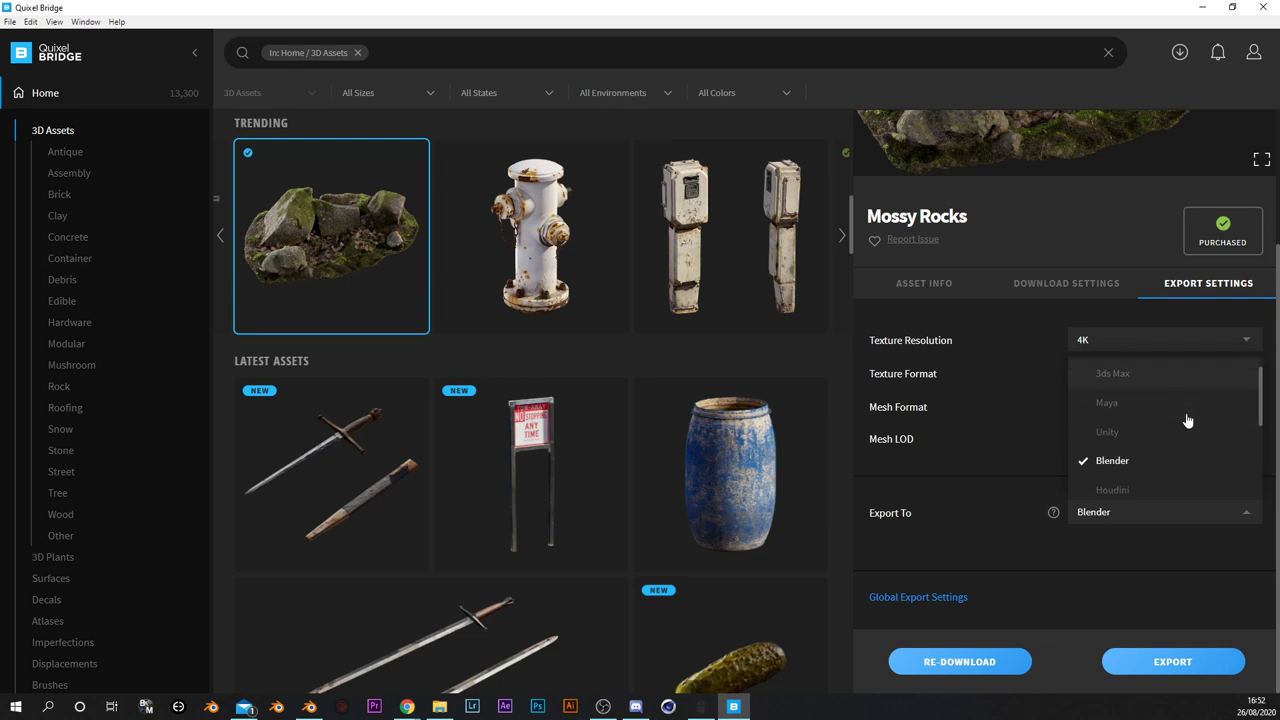
pyautogui.scroll(-3, 1186, 438)
pyautogui.scroll(3, 1176, 470)
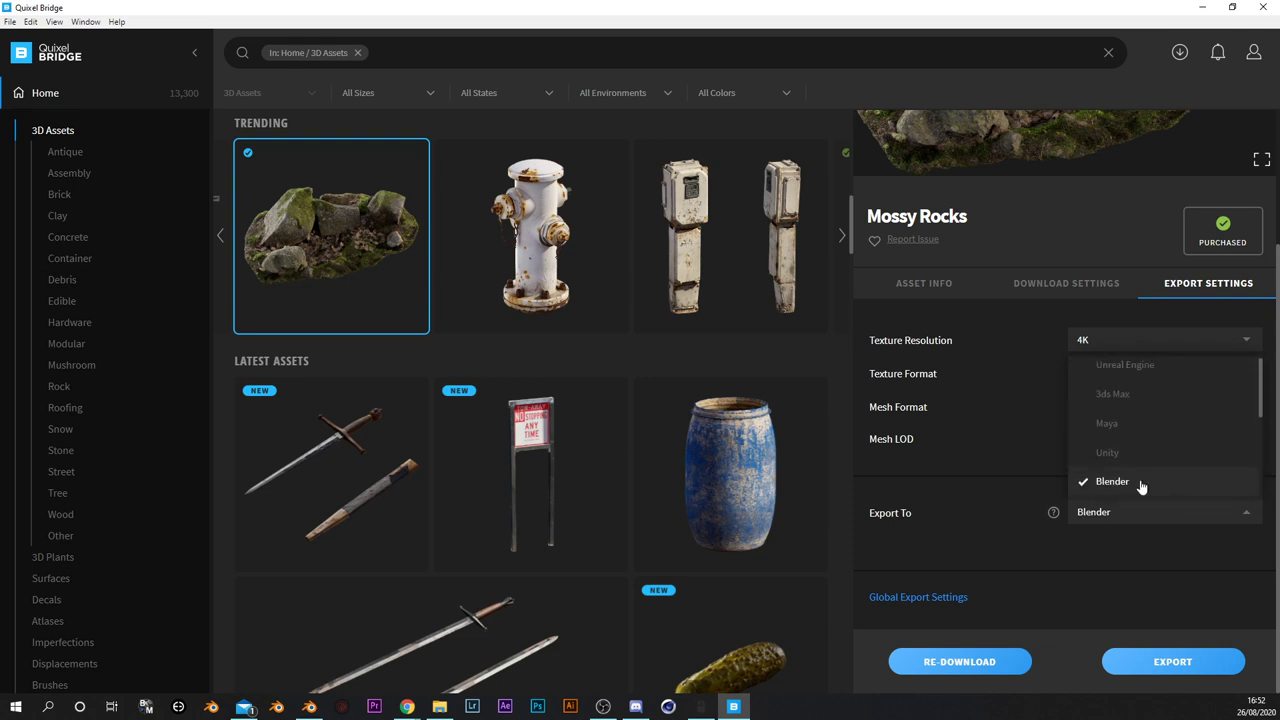
pyautogui.click(1145, 484)
pyautogui.click(1188, 677)
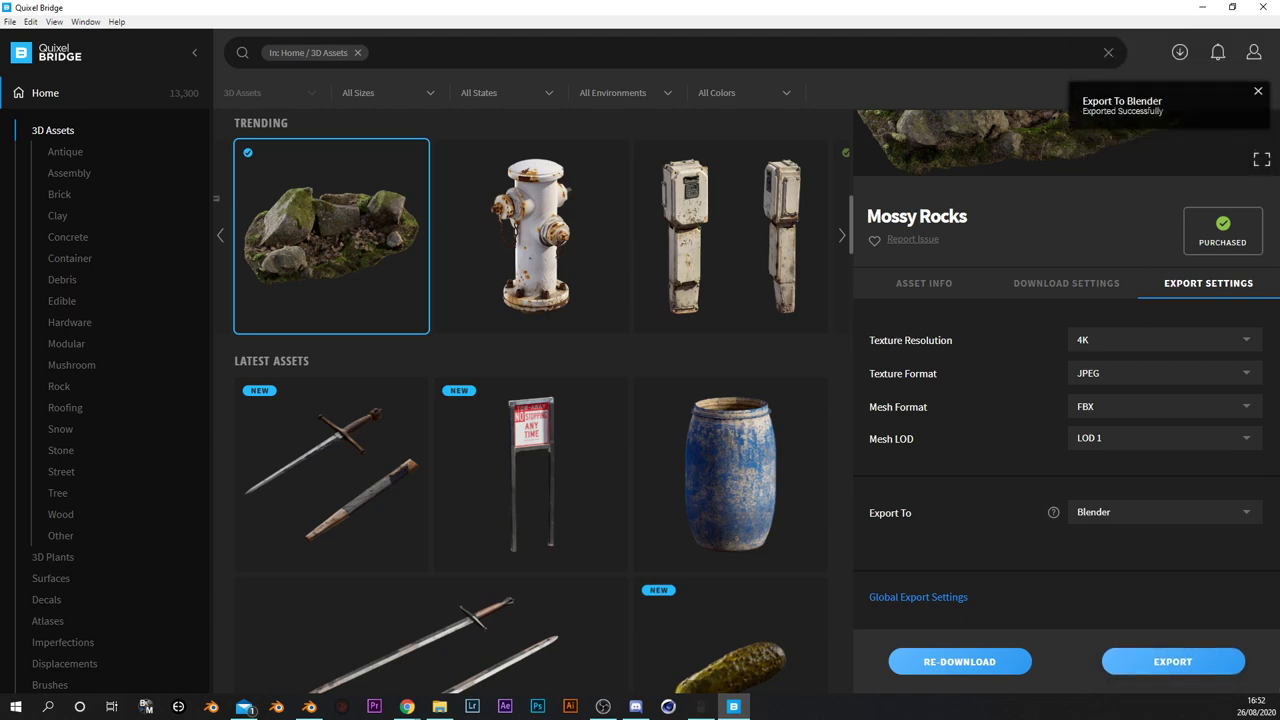
pyautogui.click(309, 707)
# Maximize Blender and scale the imported rock up 1.64 times.
pyautogui.doubleClick(1004, 12)
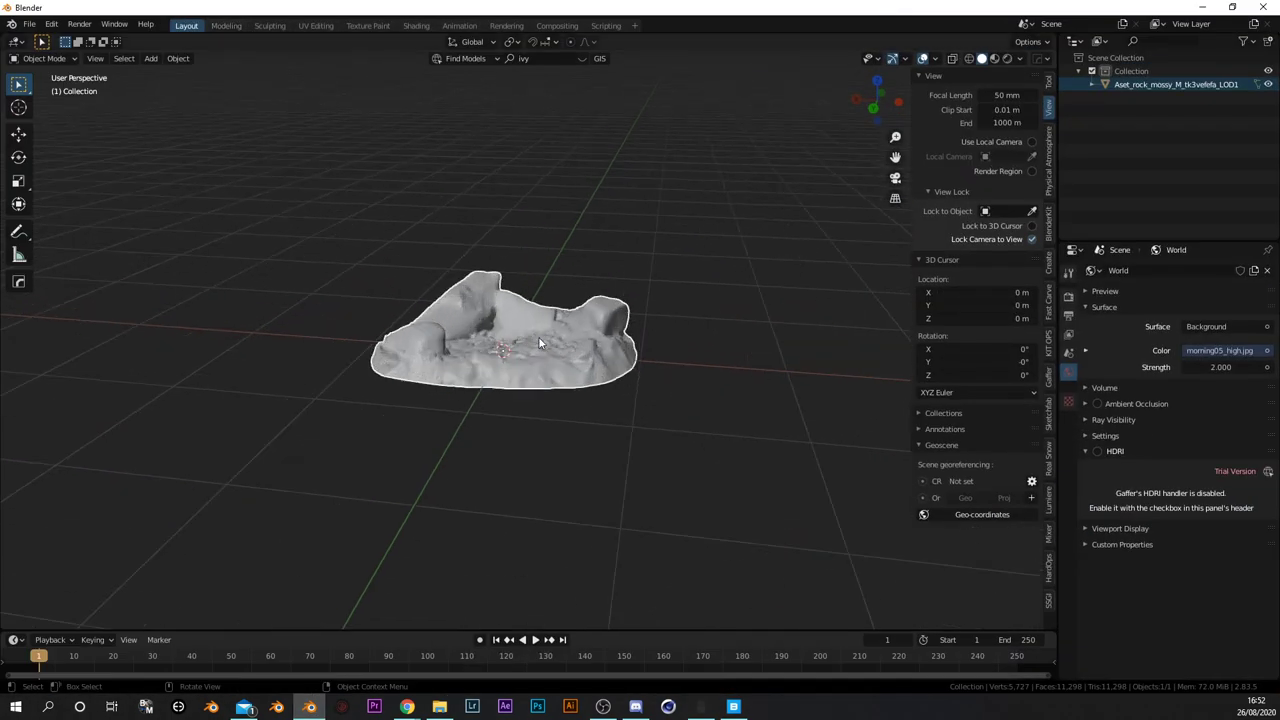
pyautogui.scroll(8, 538, 350)
pyautogui.moveTo(538, 344)
pyautogui.mouseDown(button='middle')
pyautogui.moveTo(595, 359)
pyautogui.moveTo(739, 341)
pyautogui.moveTo(602, 356)
pyautogui.moveTo(699, 392)
pyautogui.moveTo(660, 362)
pyautogui.mouseUp(button='middle')
pyautogui.press('s')
pyautogui.click(794, 332)
pyautogui.moveTo(794, 332); pyautogui.dragTo(760, 300, button='middle')
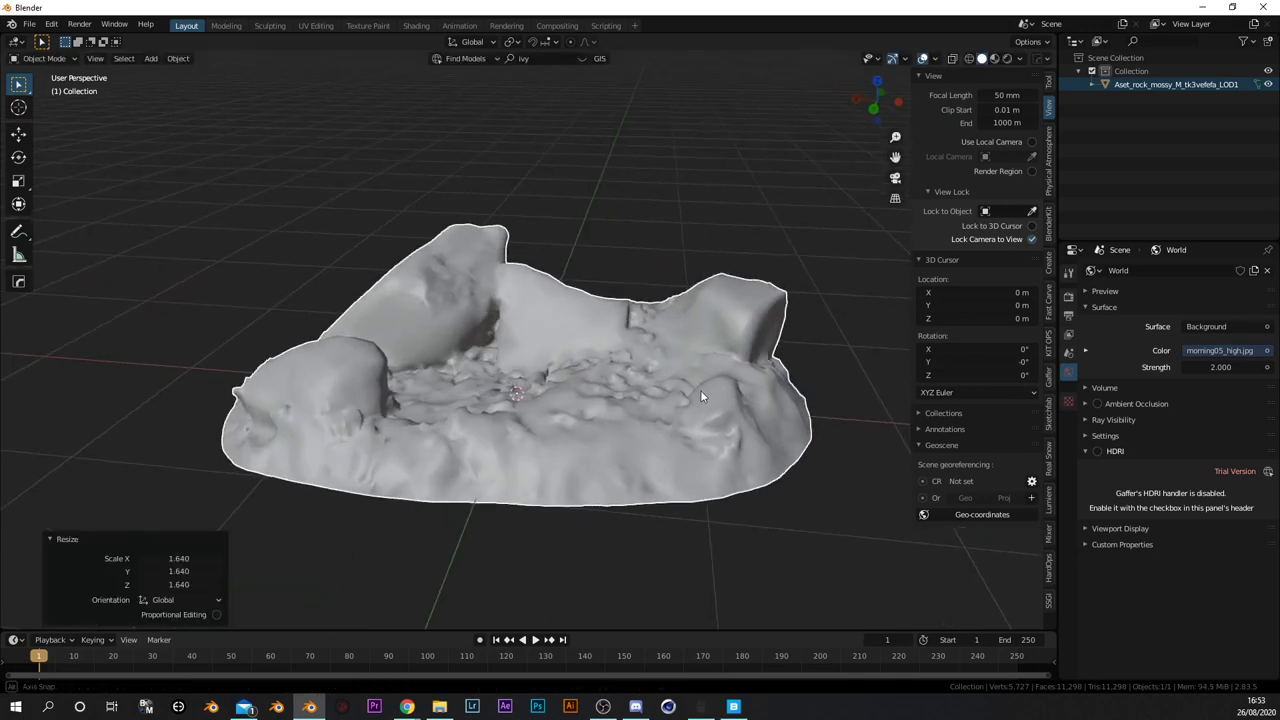
# Switch to Material Preview shading and view the textured rock from above.
pyautogui.click(994, 60)
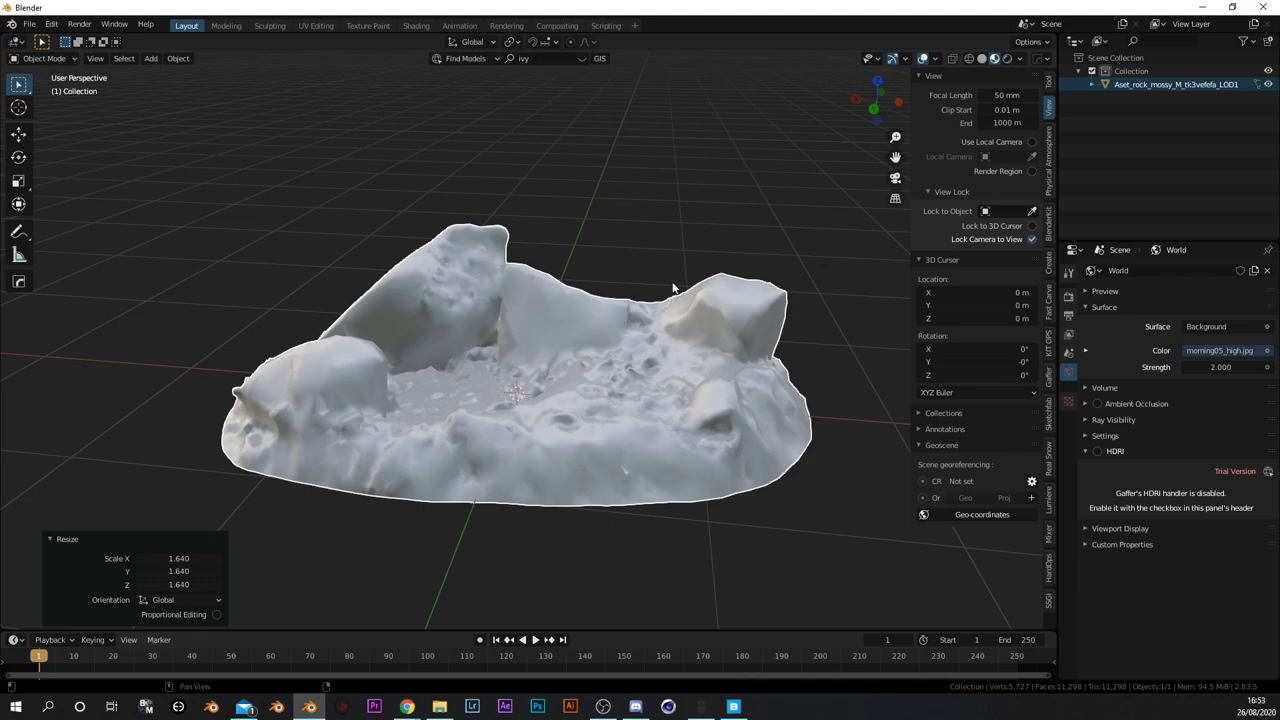
pyautogui.scroll(1, 661, 304)
pyautogui.scroll(3, 701, 311)
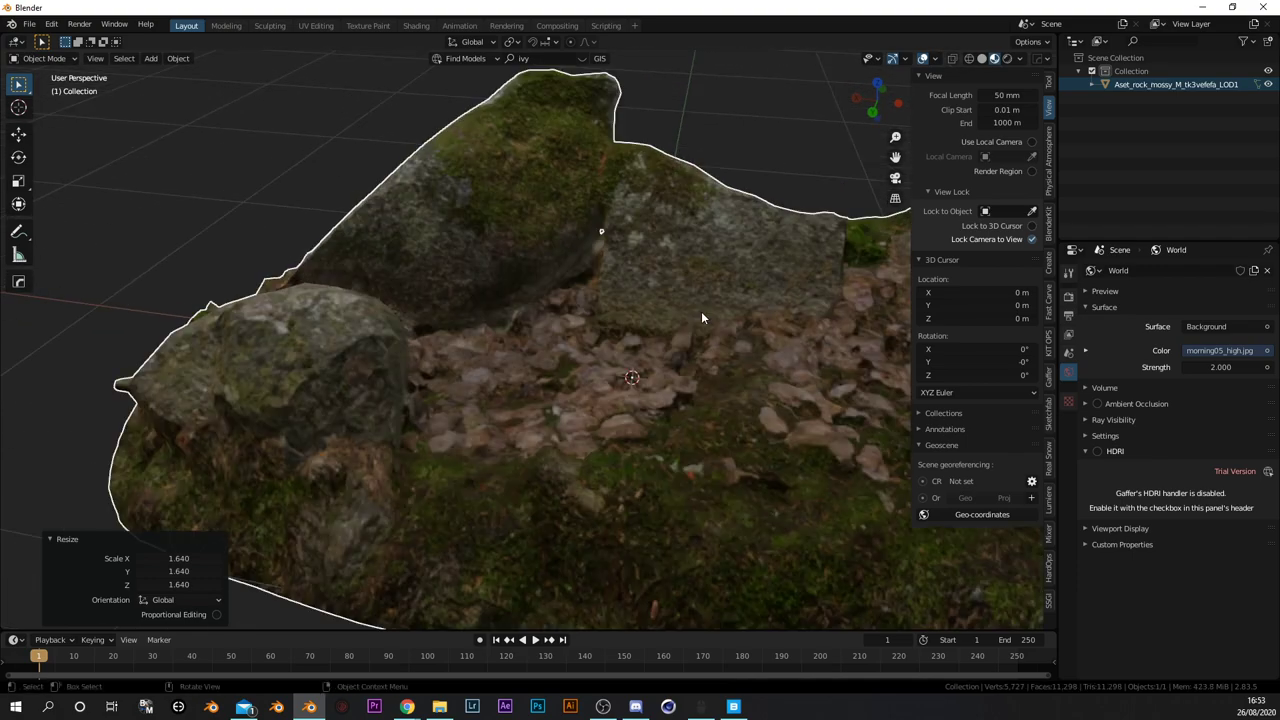
pyautogui.scroll(2, 614, 360)
pyautogui.scroll(-5, 596, 350)
pyautogui.moveTo(552, 336); pyautogui.dragTo(632, 318, button='middle')
pyautogui.scroll(-2, 566, 327)
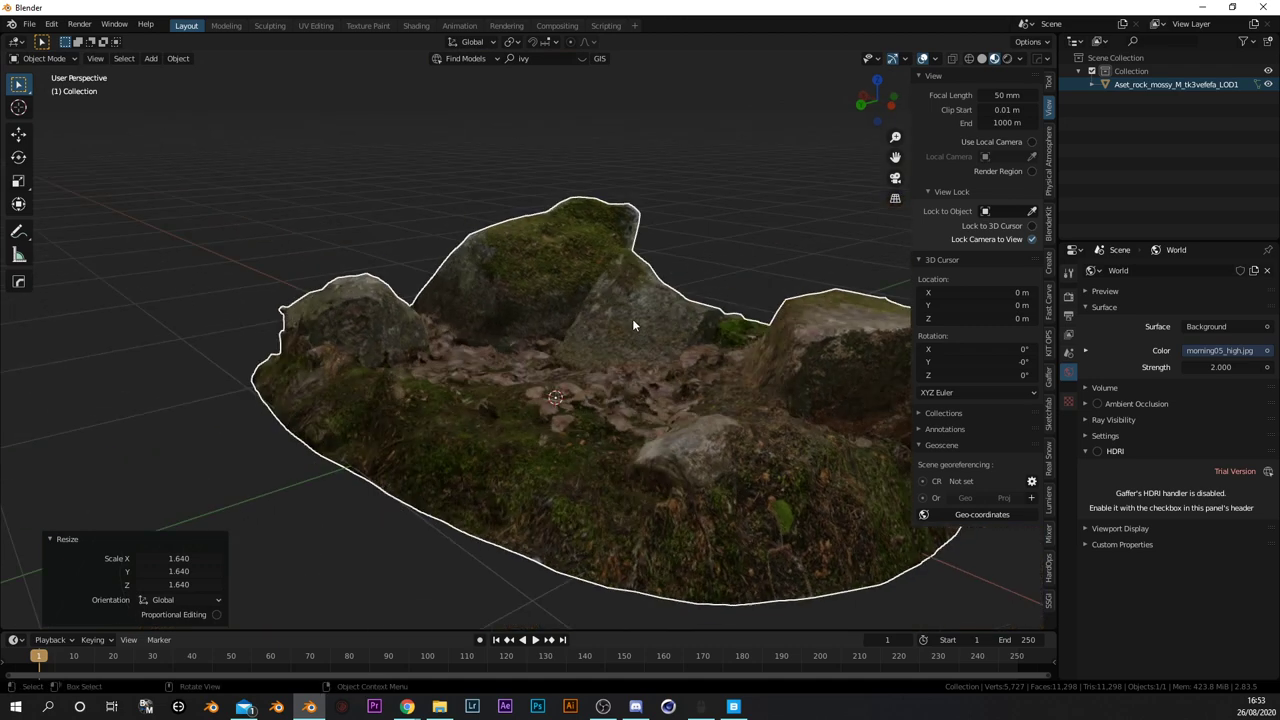
# Show the mossy rock path-traced under the morning05_high sky, viewed from a lower angle.
pyautogui.click(1007, 58)
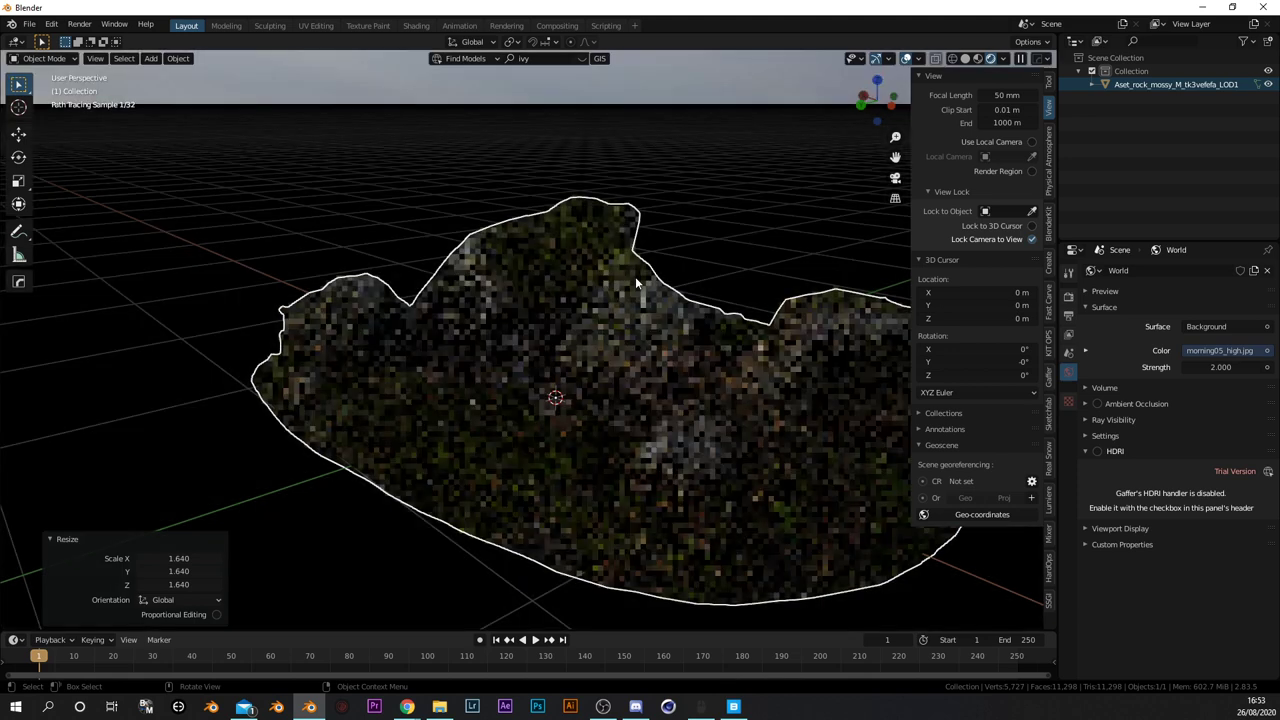
pyautogui.moveTo(636, 283)
pyautogui.mouseDown(button='middle')
pyautogui.moveTo(700, 271)
pyautogui.moveTo(721, 287)
pyautogui.mouseUp(button='middle')
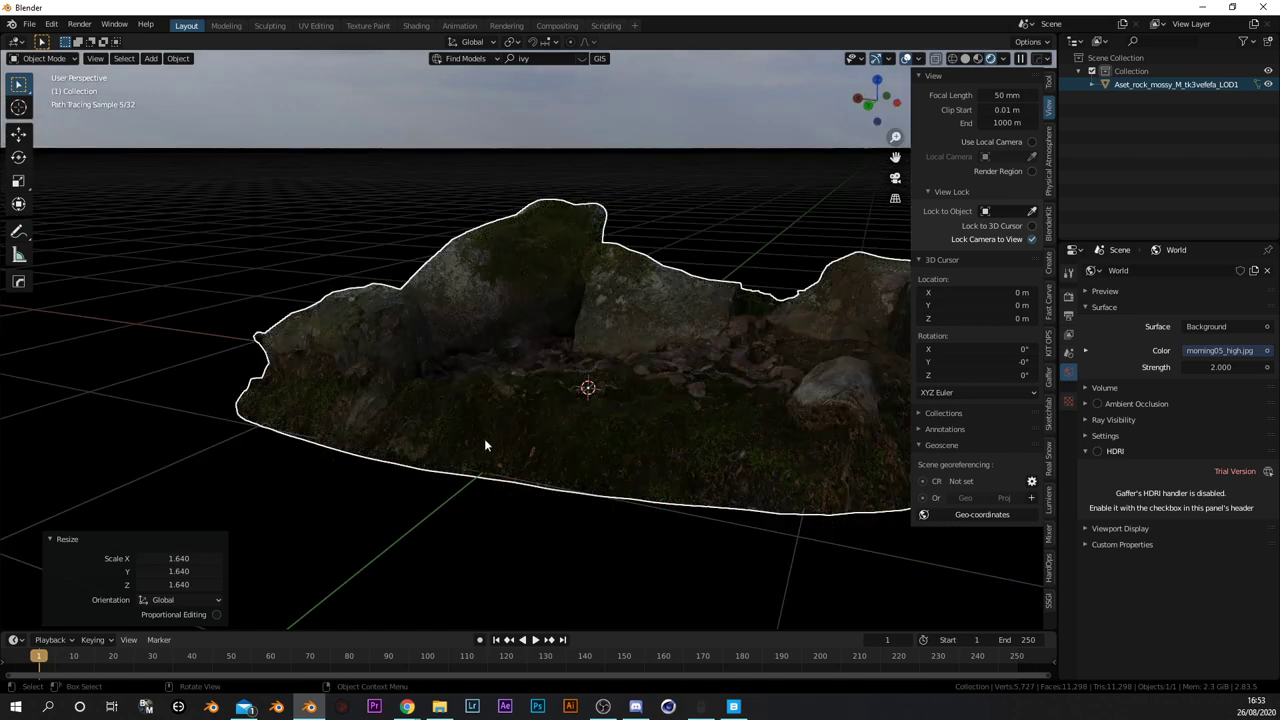